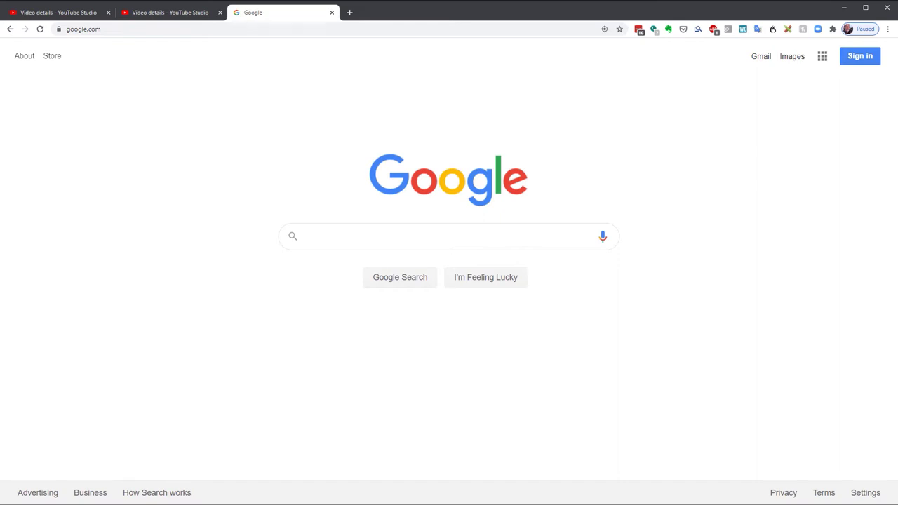
# Go to studio.youtube.com and sign in to the channel owner's Google account by entering the account password
pyautogui.click(98, 31)
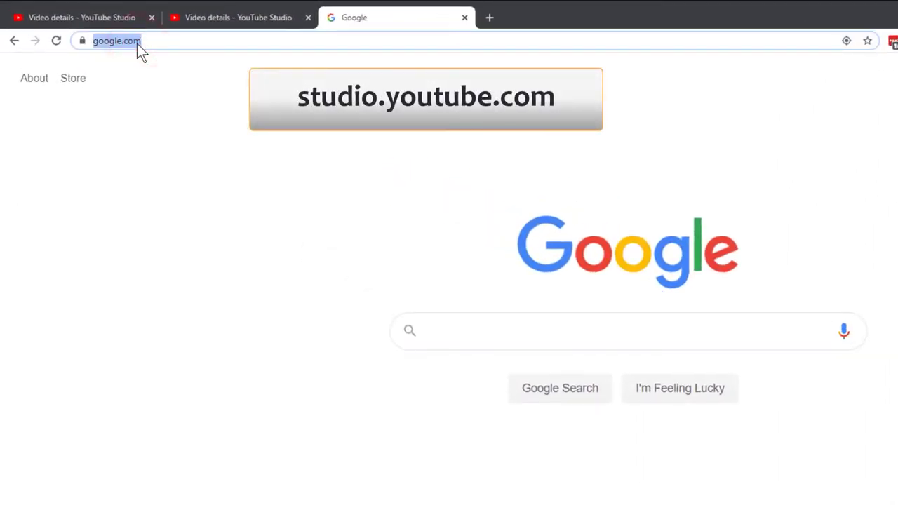
pyautogui.write('studio.youtube.com')
pyautogui.press('Return')
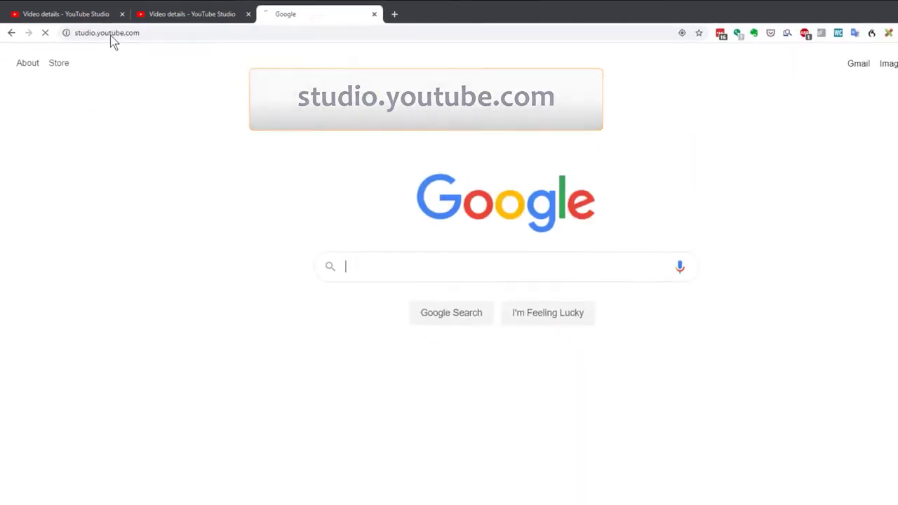
pyautogui.click(540, 297)
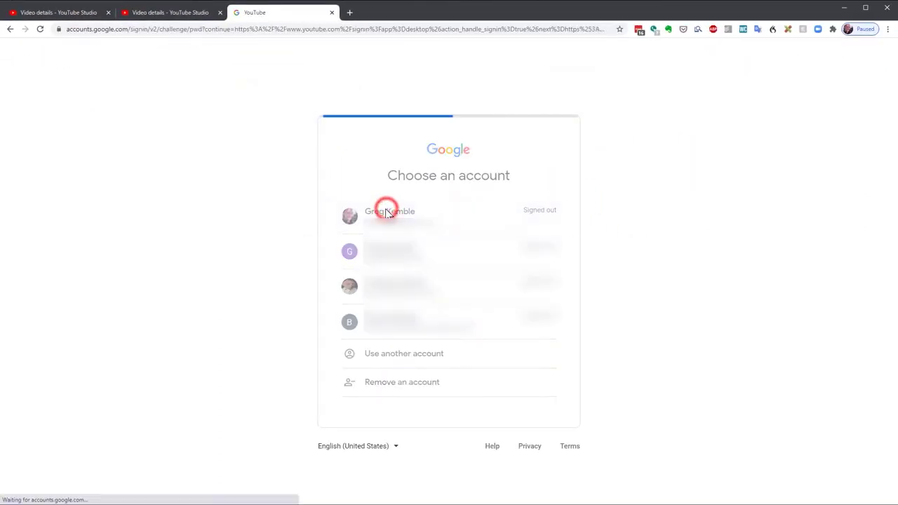
pyautogui.hotkey('ctrl', 'v')
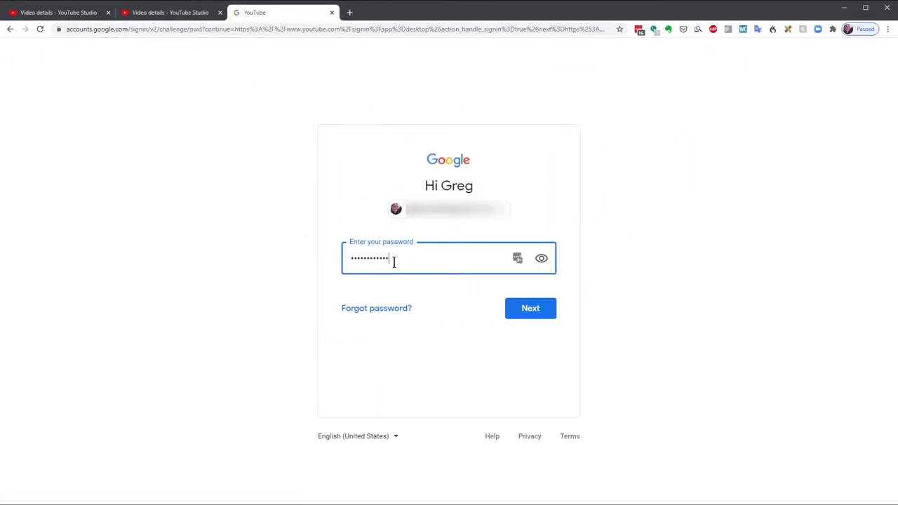
pyautogui.click(532, 317)
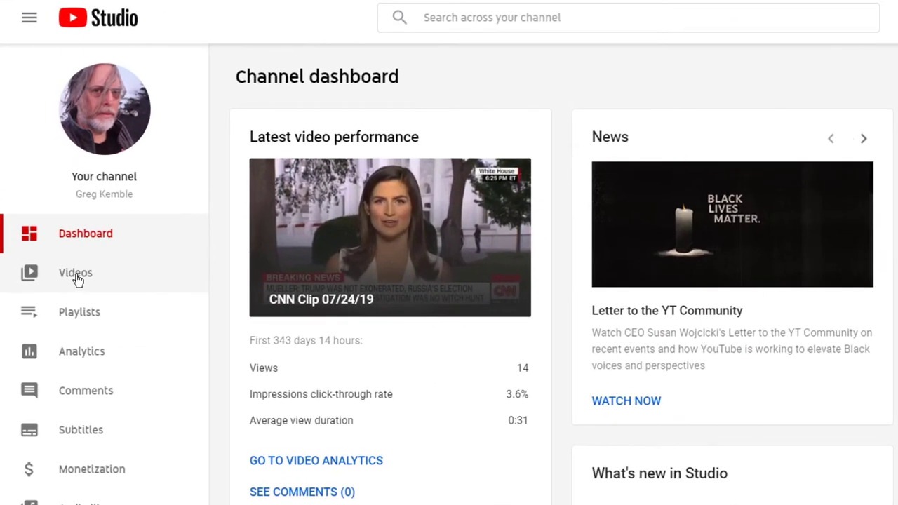
# Open the details page of the uploaded video "TextExpander: How I use it as an English professor" from the channel videos
pyautogui.click(78, 278)
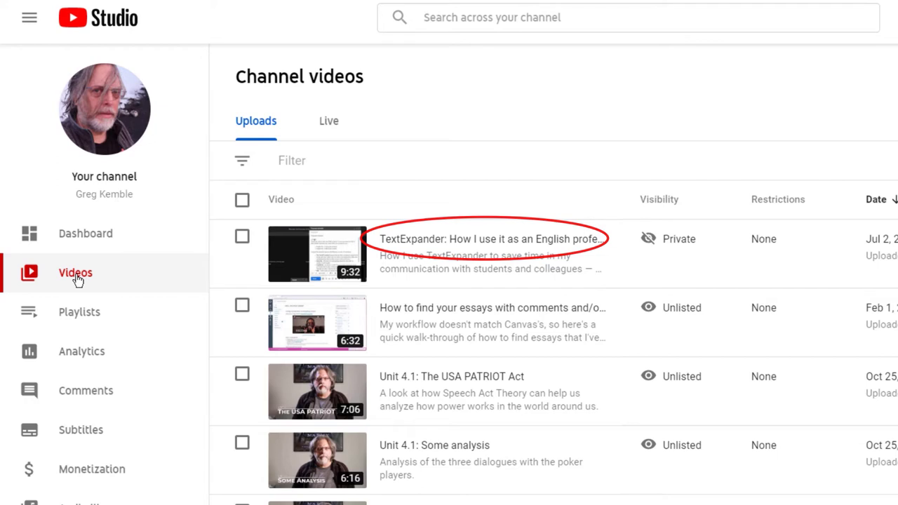
pyautogui.moveTo(435, 253)
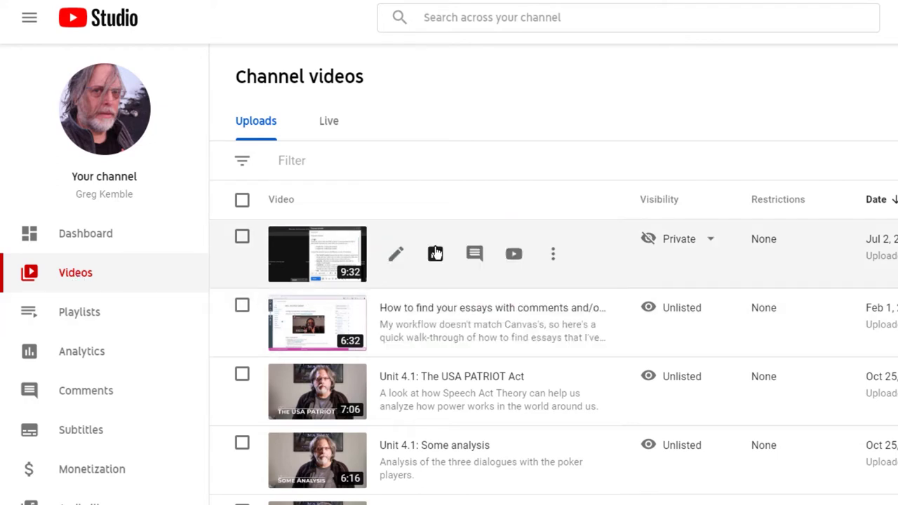
pyautogui.click(397, 254)
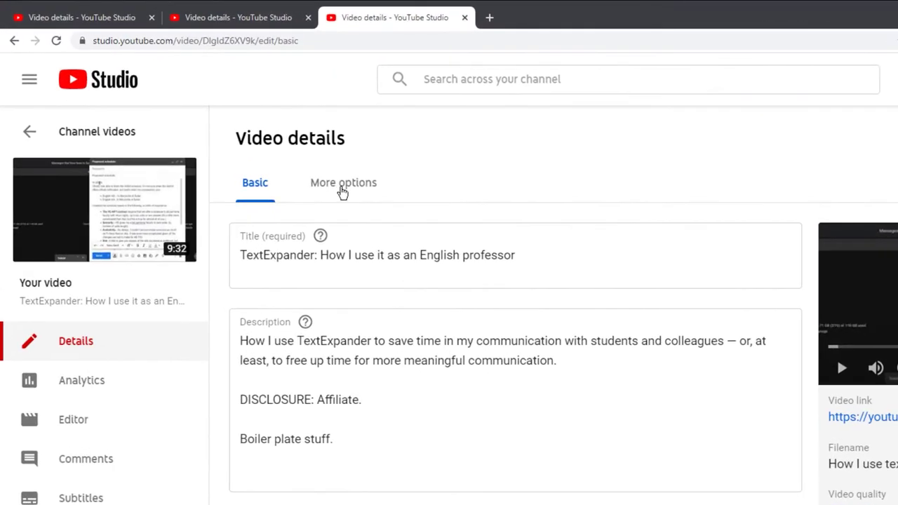
# Set the video language to English (United States) in the video's additional options
pyautogui.click(244, 136)
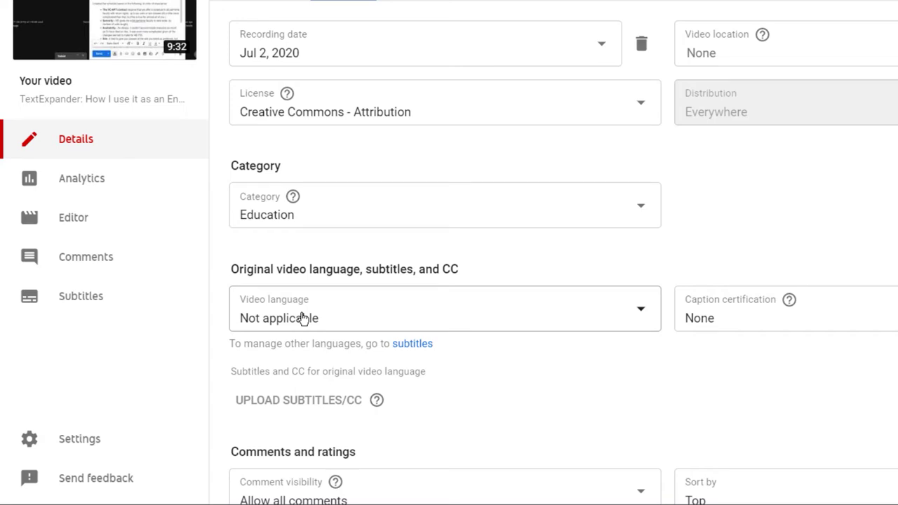
pyautogui.click(638, 312)
pyautogui.scroll(-12, 395, 154)
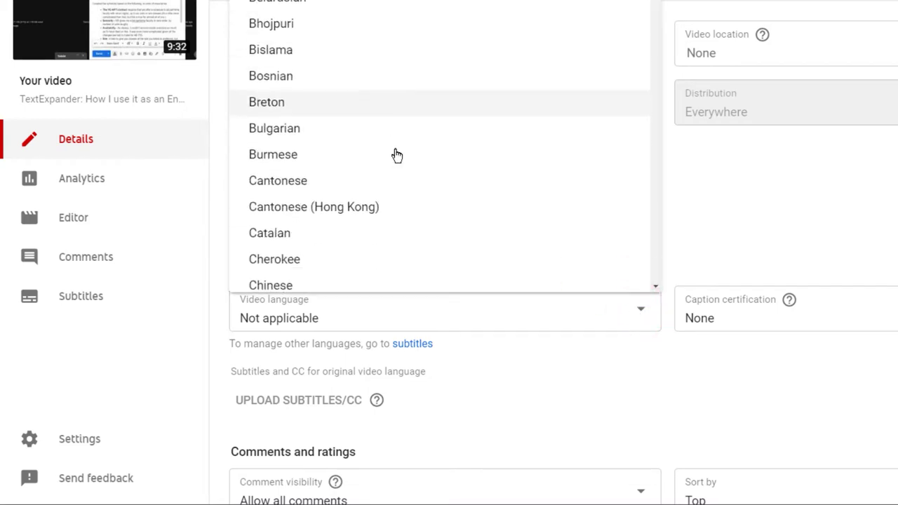
pyautogui.scroll(-3, 395, 158)
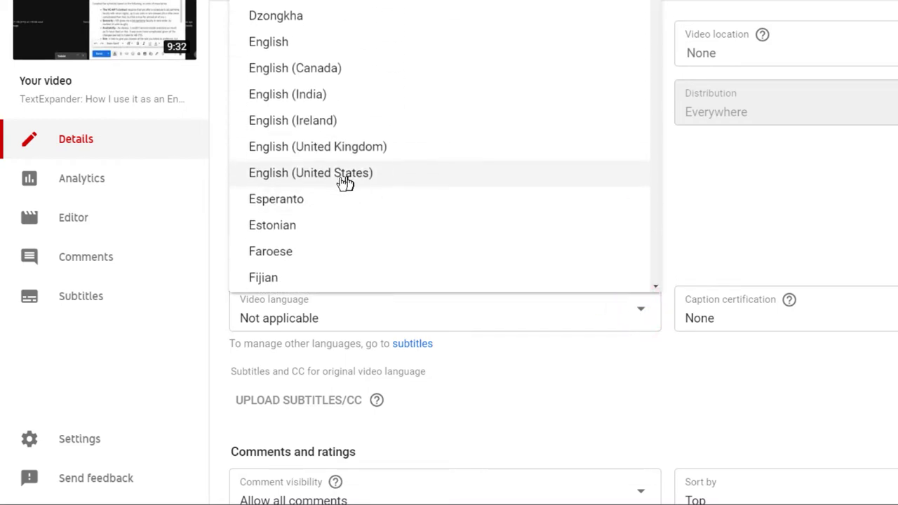
pyautogui.click(316, 173)
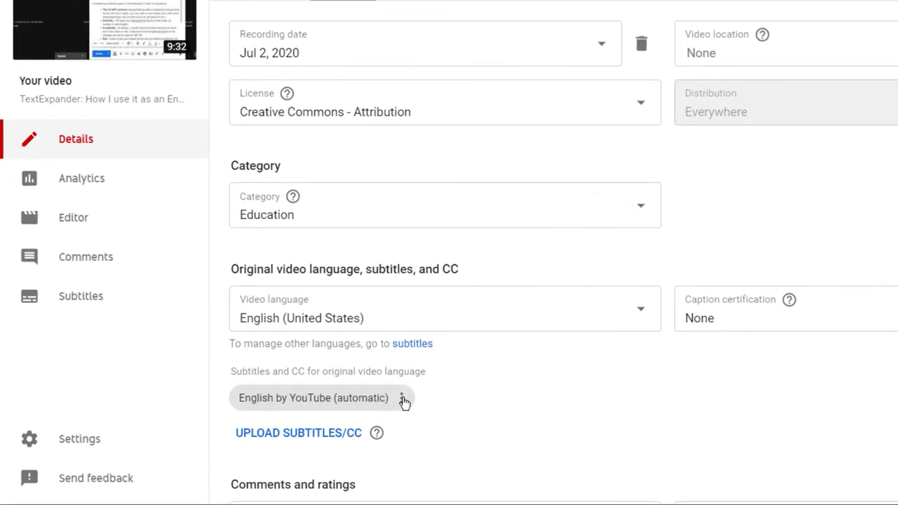
# Open the automatic English subtitles in Classic Studio and play the beginning of the video to check the captions
pyautogui.click(402, 398)
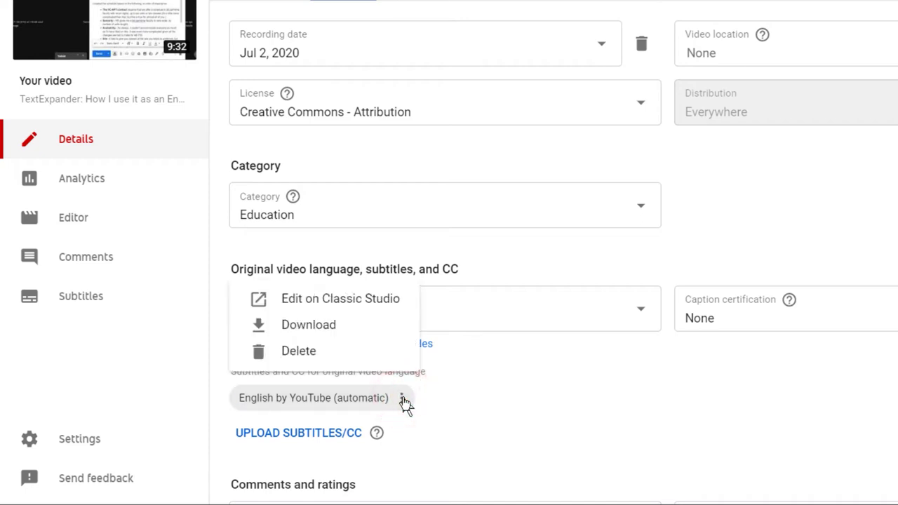
pyautogui.click(393, 301)
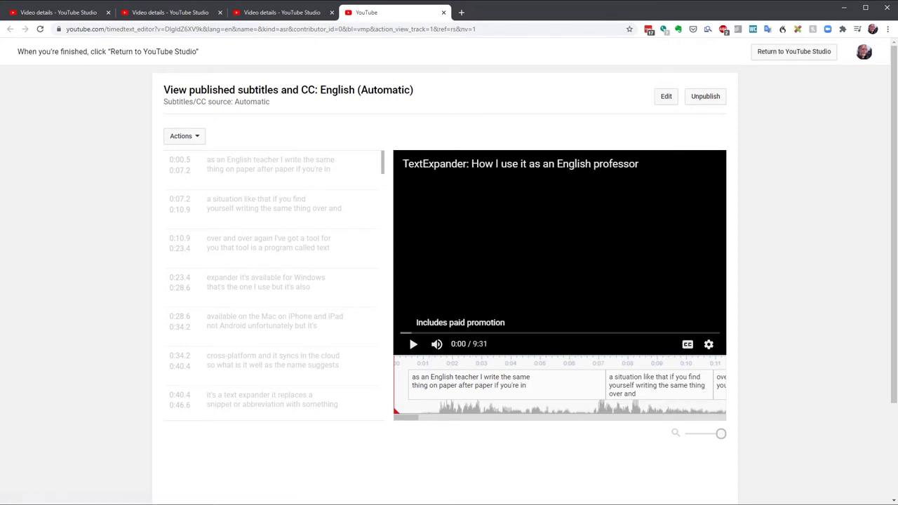
pyautogui.click(414, 345)
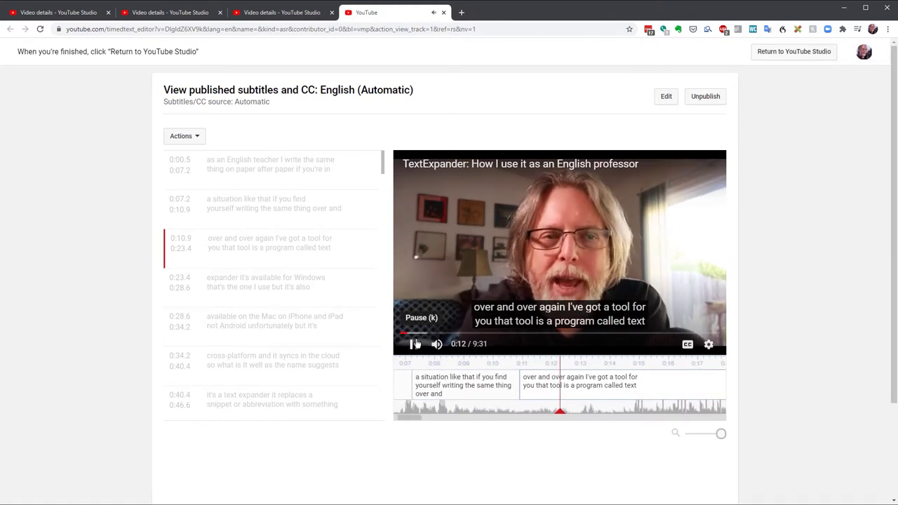
pyautogui.click(414, 343)
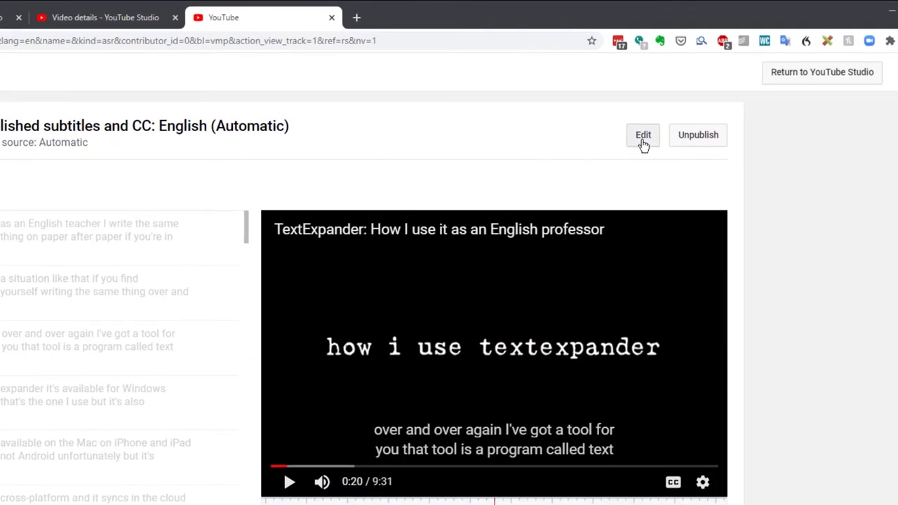
# Start editing the automatic captions and capitalize the first word of the first caption to "As"
pyautogui.click(641, 140)
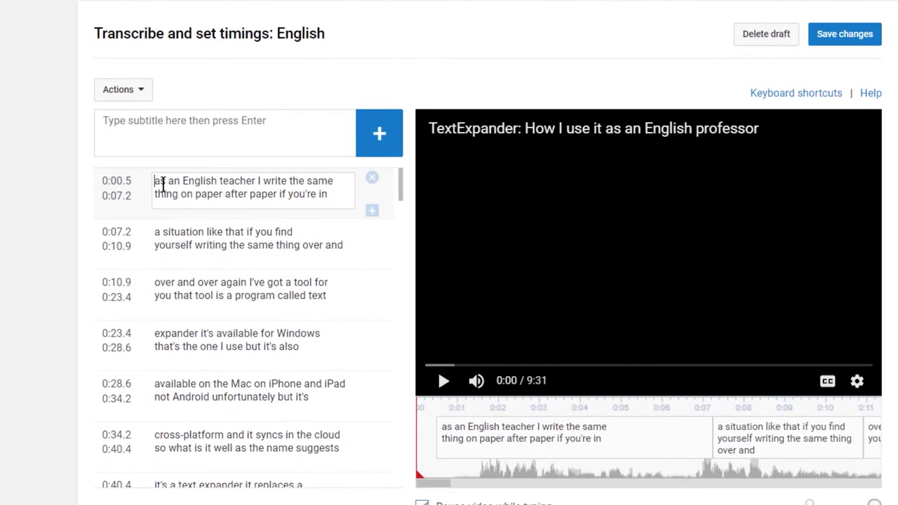
pyautogui.click(213, 204)
pyautogui.press('BackSpace')
pyautogui.write('A')
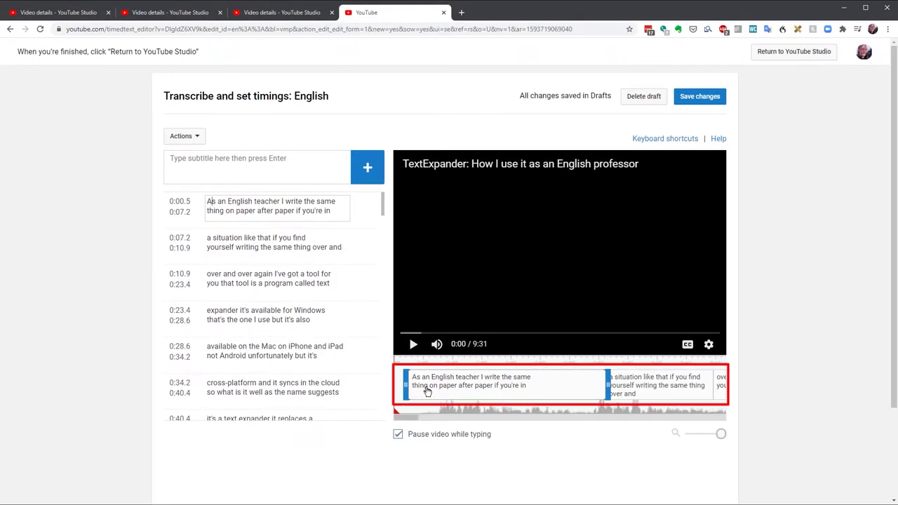
# Adjust the first caption's start time on the timeline to about 0:01.1
pyautogui.moveTo(275, 206)
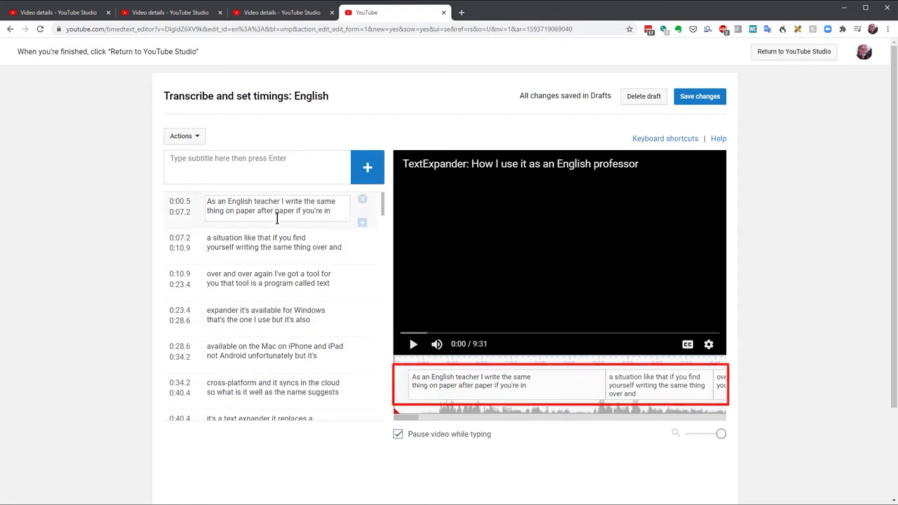
pyautogui.moveTo(412, 394)
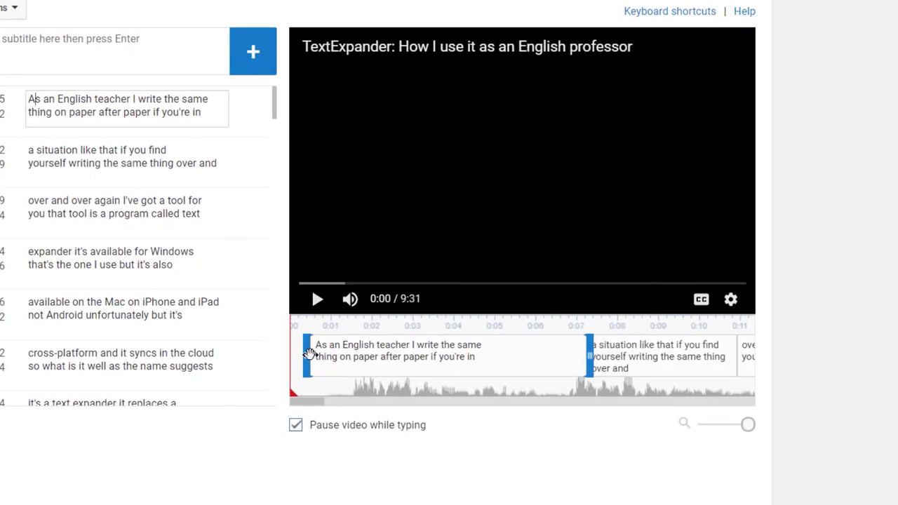
pyautogui.moveTo(308, 353); pyautogui.dragTo(423, 353)
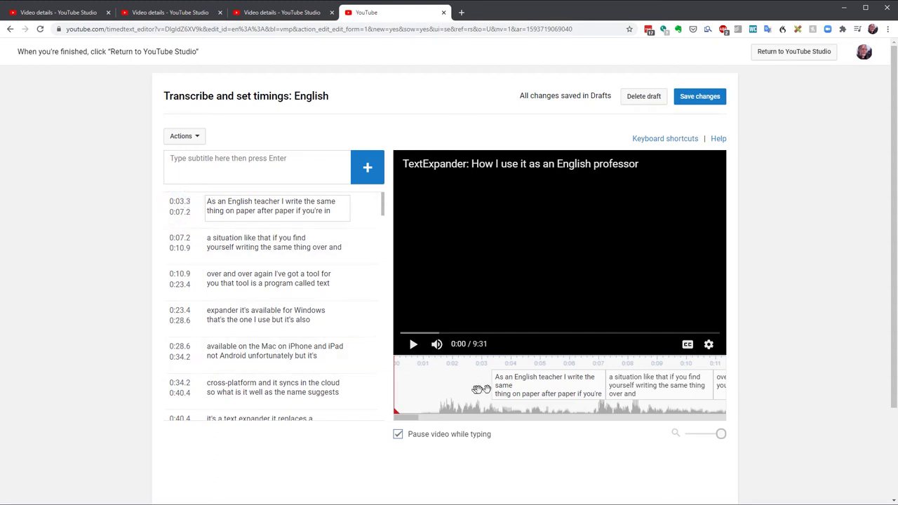
pyautogui.moveTo(493, 390); pyautogui.dragTo(424, 386)
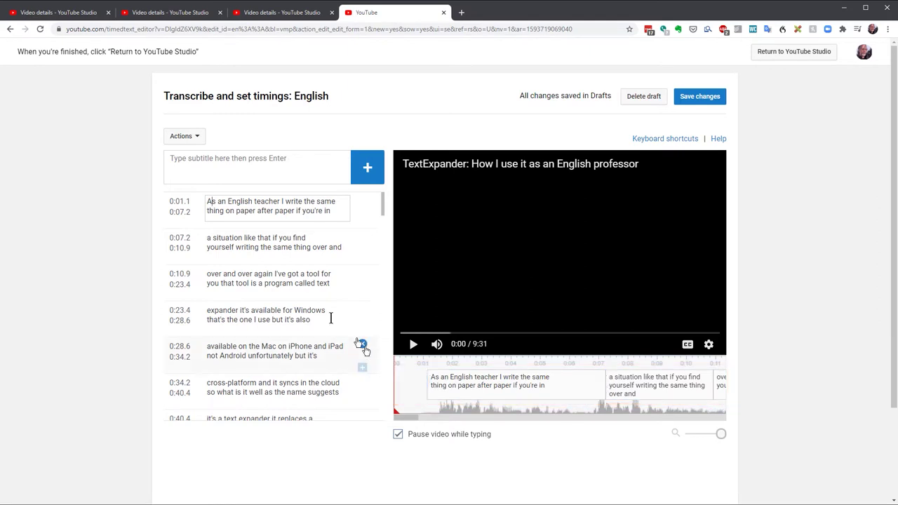
# Look through the captions by jumping to the one at 1:38.5, moving further along the timeline, and returning the video to 0:00
pyautogui.scroll(-3, 287, 278)
pyautogui.scroll(-5, 286, 279)
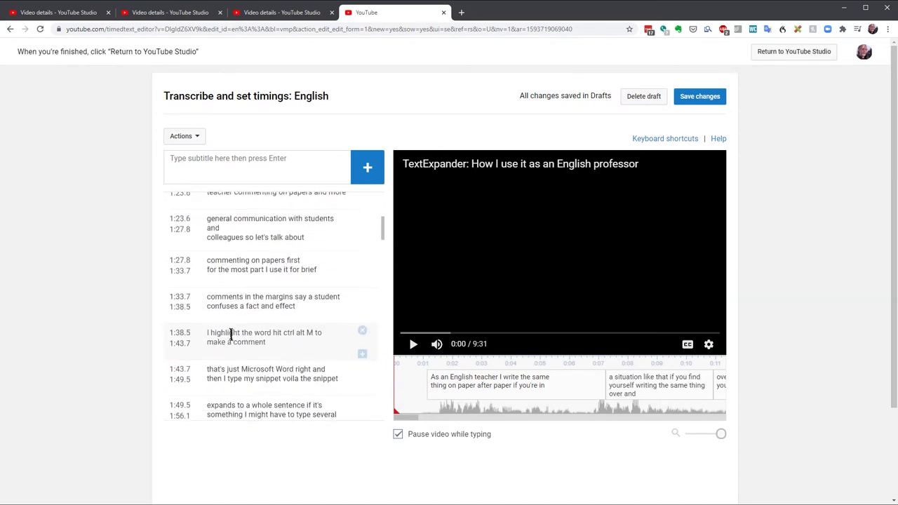
pyautogui.click(229, 333)
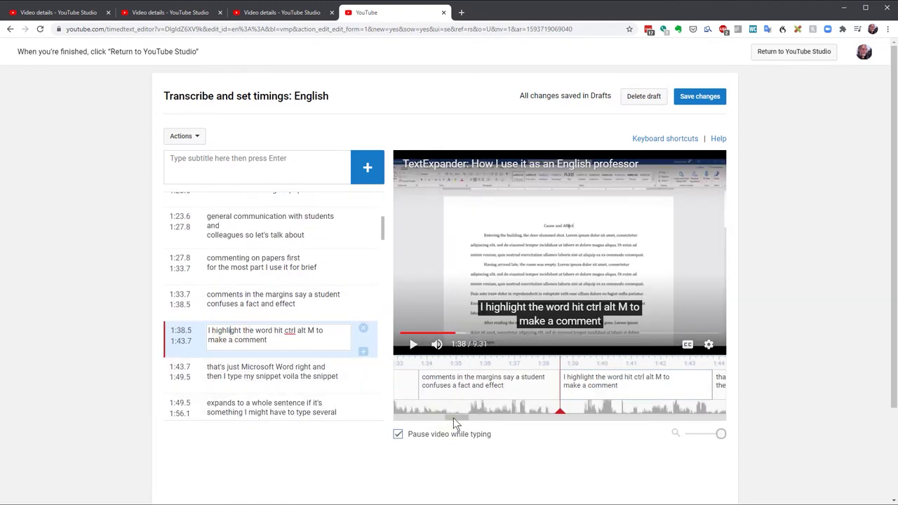
pyautogui.moveTo(453, 417); pyautogui.dragTo(466, 417)
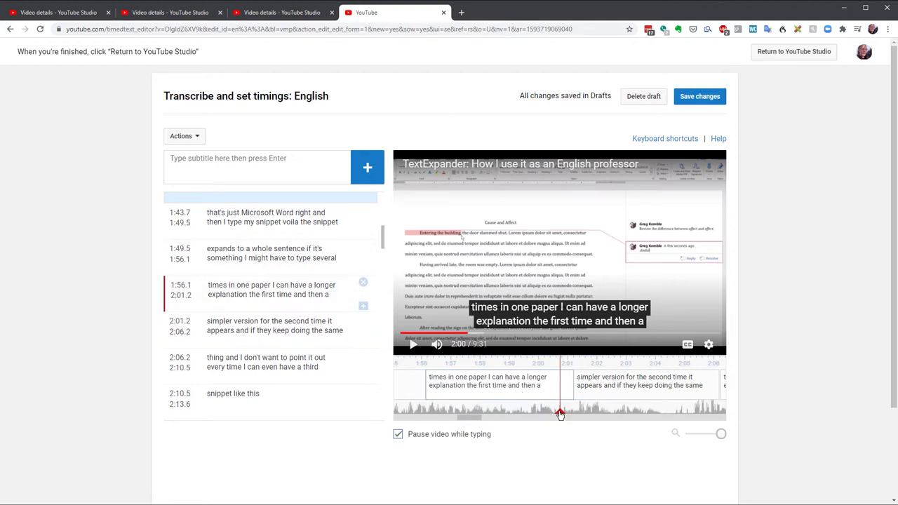
pyautogui.click(473, 334)
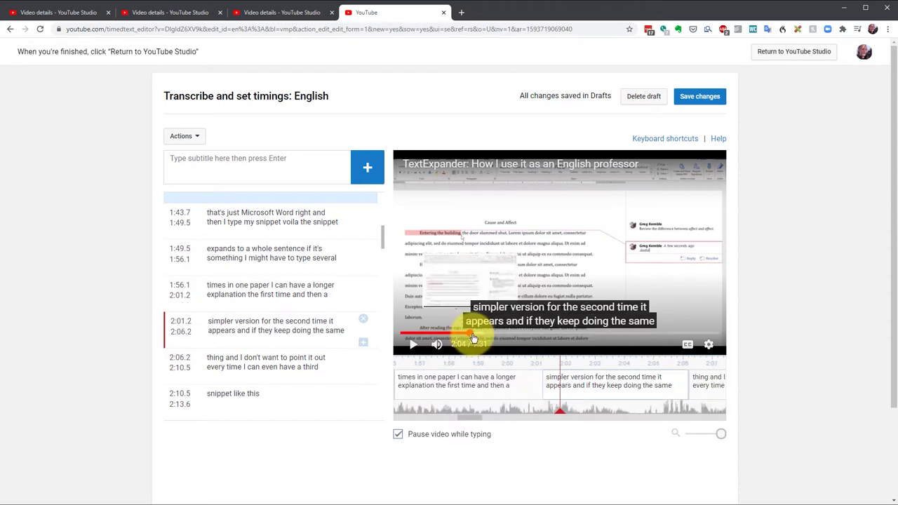
pyautogui.moveTo(473, 339); pyautogui.dragTo(391, 341)
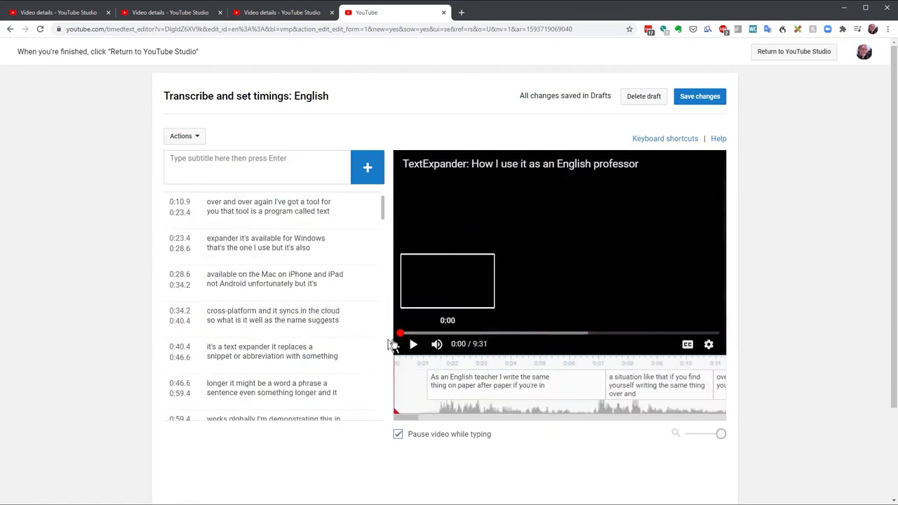
# Punctuate the first caption with a comma after "teacher" and a period after "paper after paper", and capitalize "If"
pyautogui.click(449, 382)
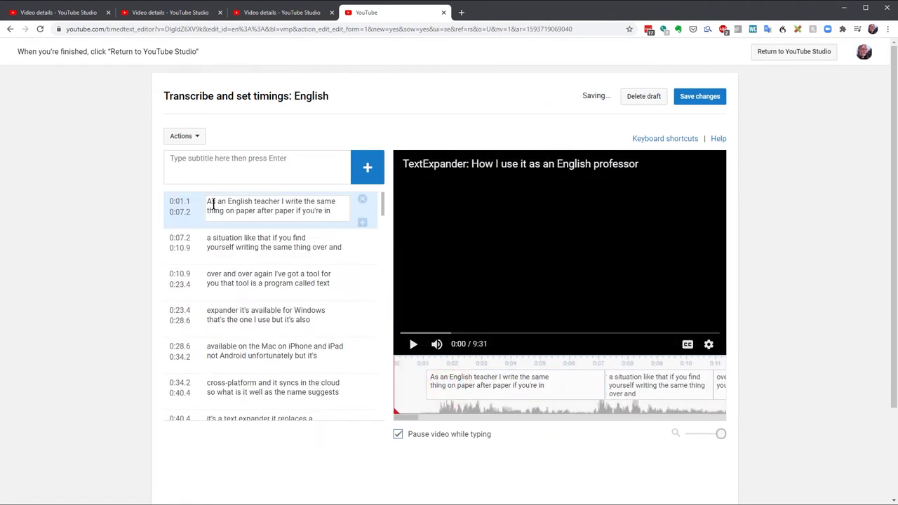
pyautogui.click(279, 201)
pyautogui.write(',')
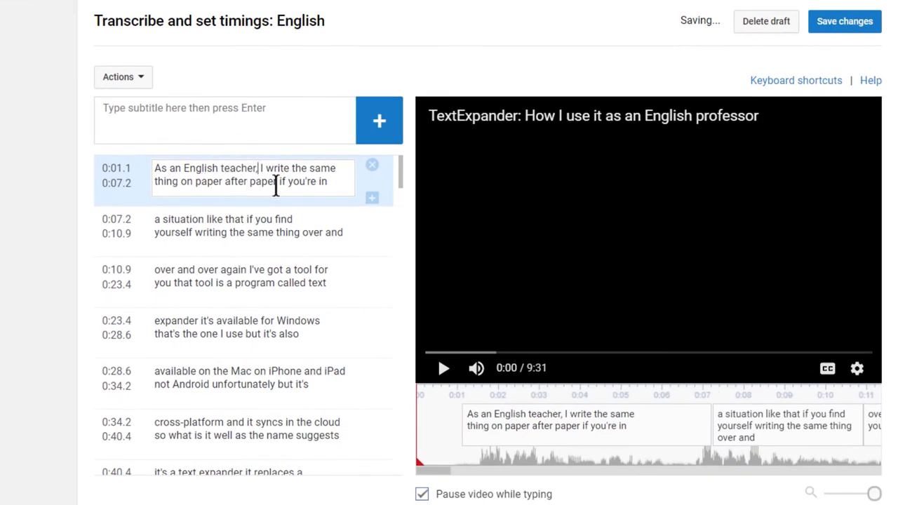
pyautogui.click(277, 184)
pyautogui.write('.')
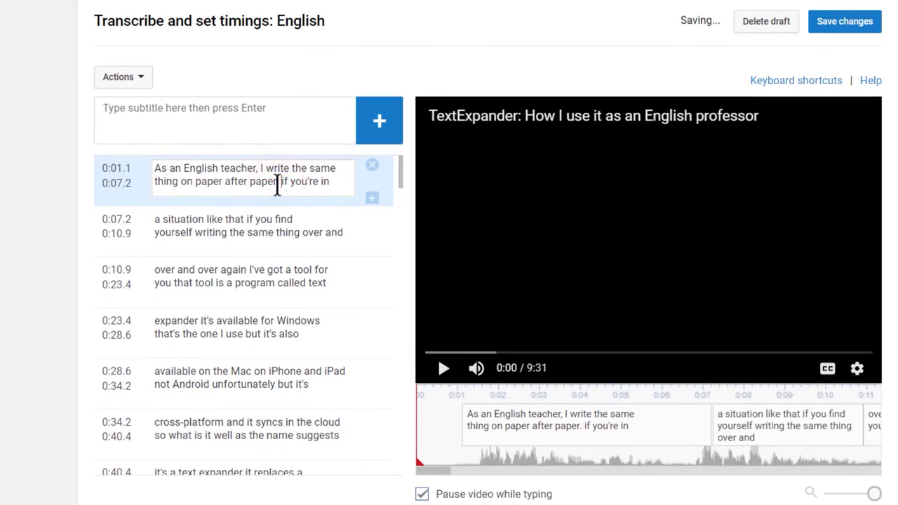
pyautogui.press('Right')
pyautogui.press('Delete')
pyautogui.write('I')
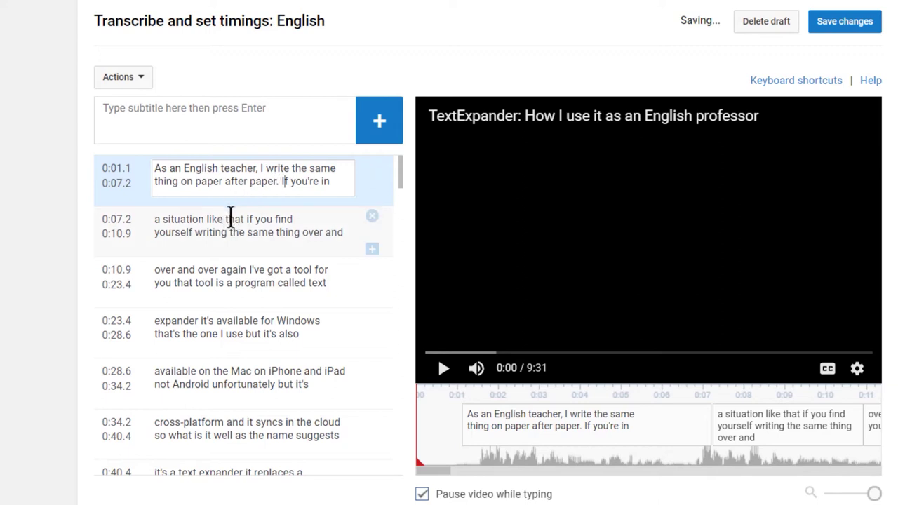
# Insert "--" after "a situation like" in the second caption and after "over and over again" in the third
pyautogui.click(228, 219)
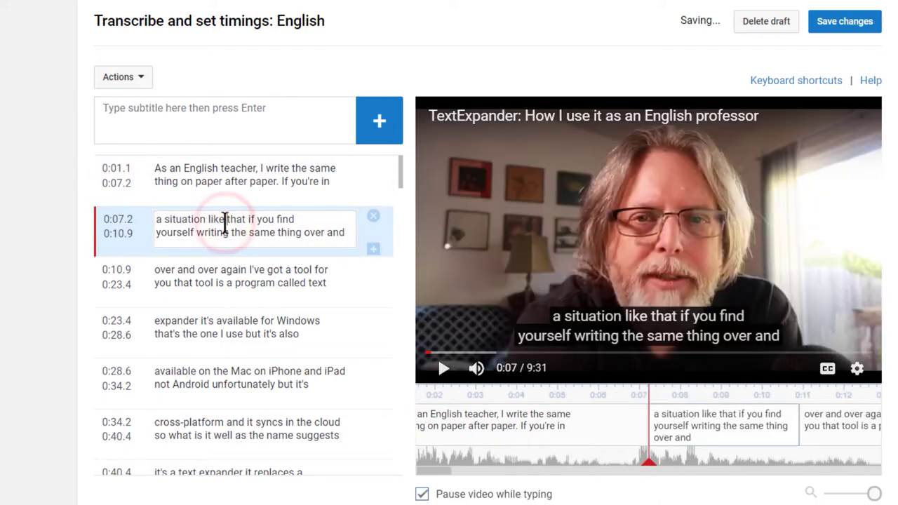
pyautogui.write('--')
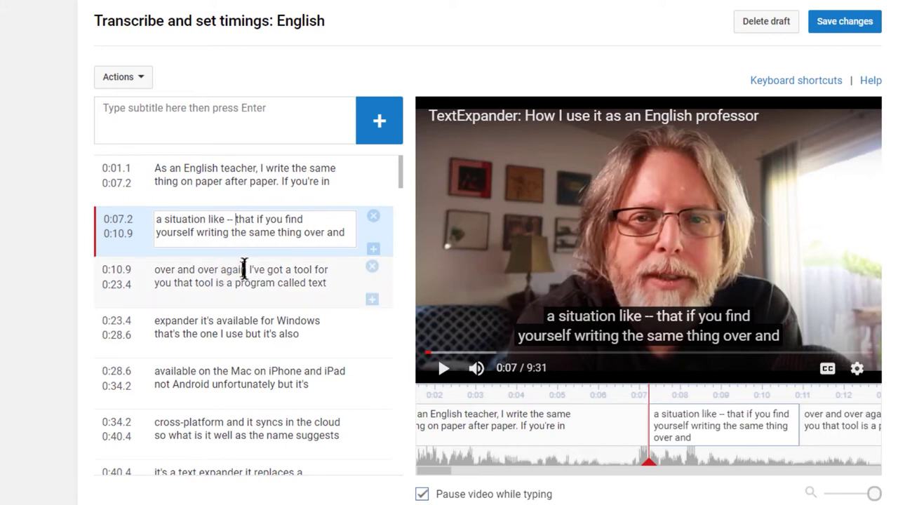
pyautogui.click(246, 270)
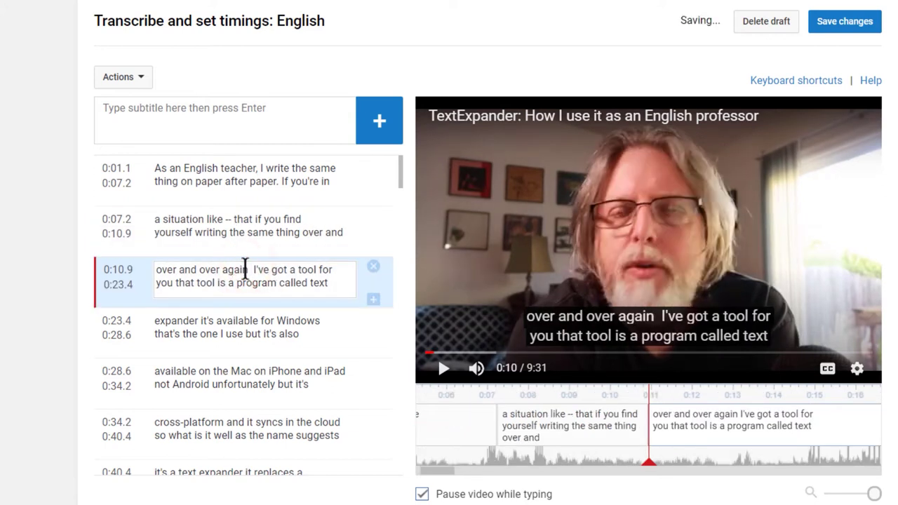
pyautogui.write('--')
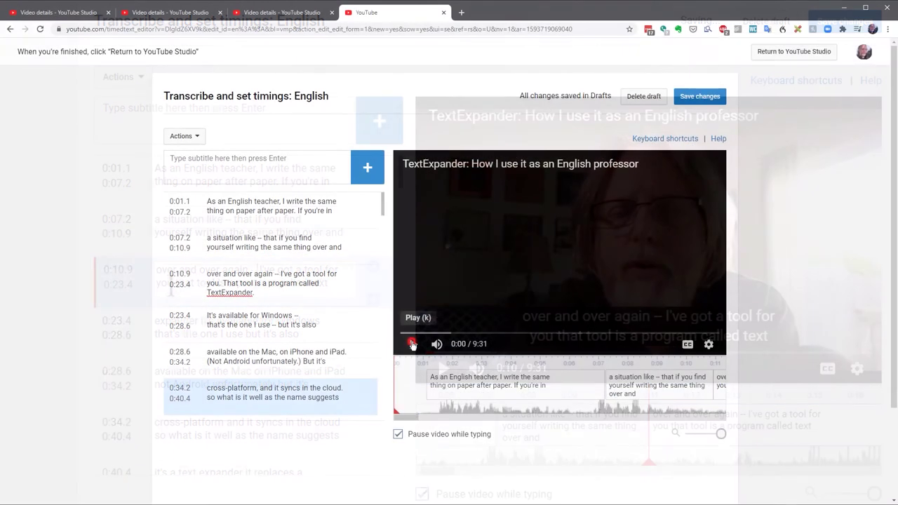
# Play the video from the start into the third caption and pause at 0:14 to check the captions against the speech
pyautogui.click(414, 344)
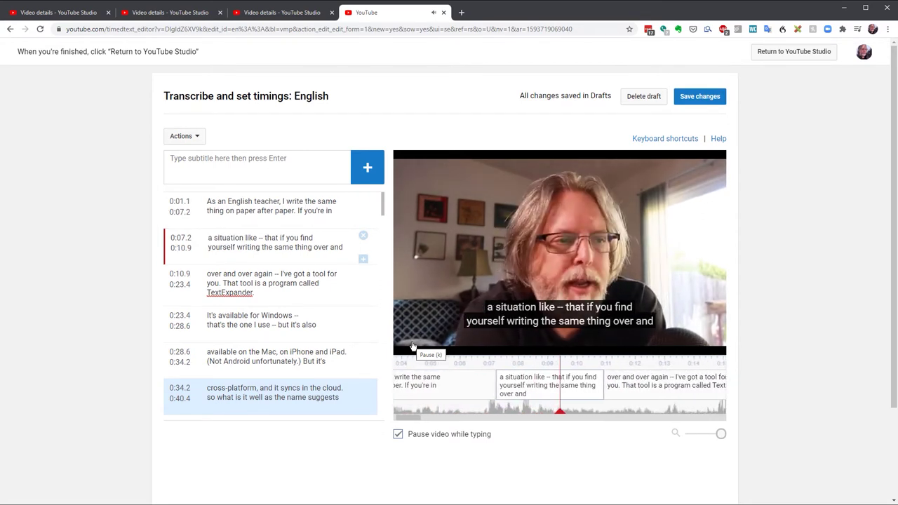
pyautogui.moveTo(413, 345)
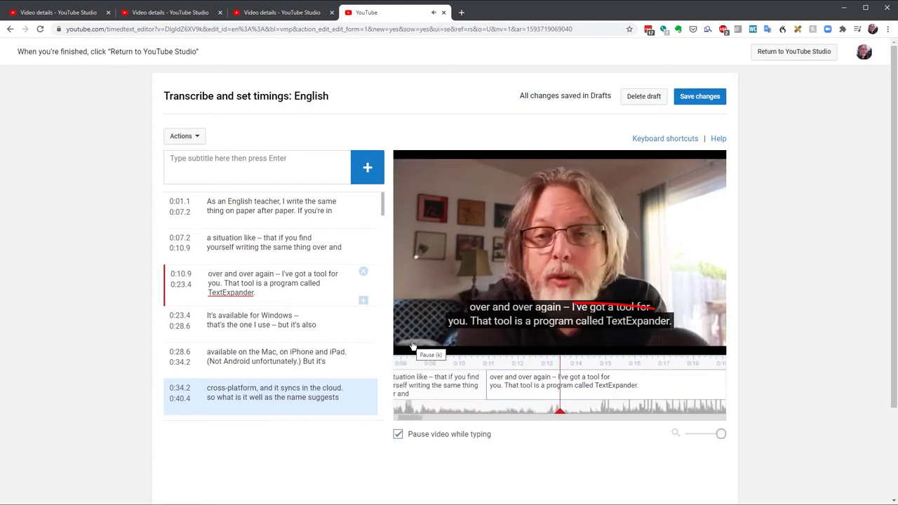
pyautogui.click(412, 345)
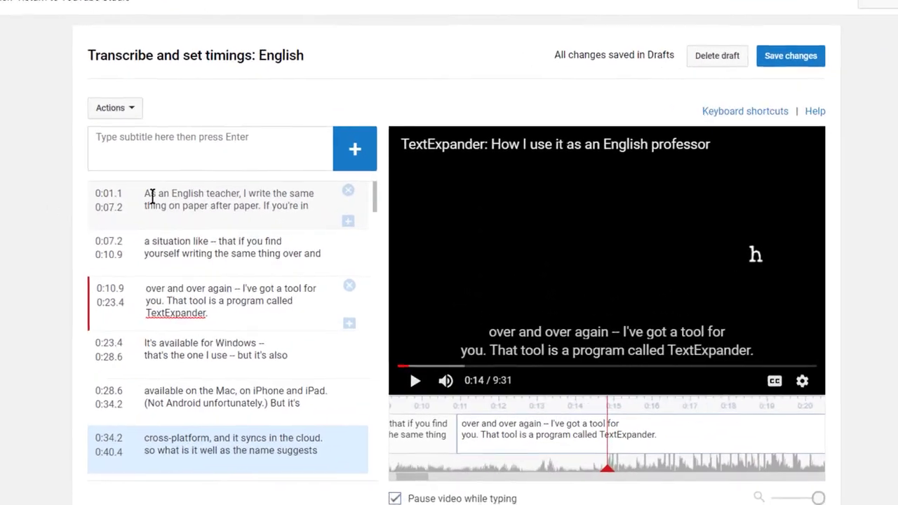
# Move "If you're in" from the end of the first caption to the start of the second, with a space before "a situation"
pyautogui.click(208, 200)
pyautogui.click(128, 191)
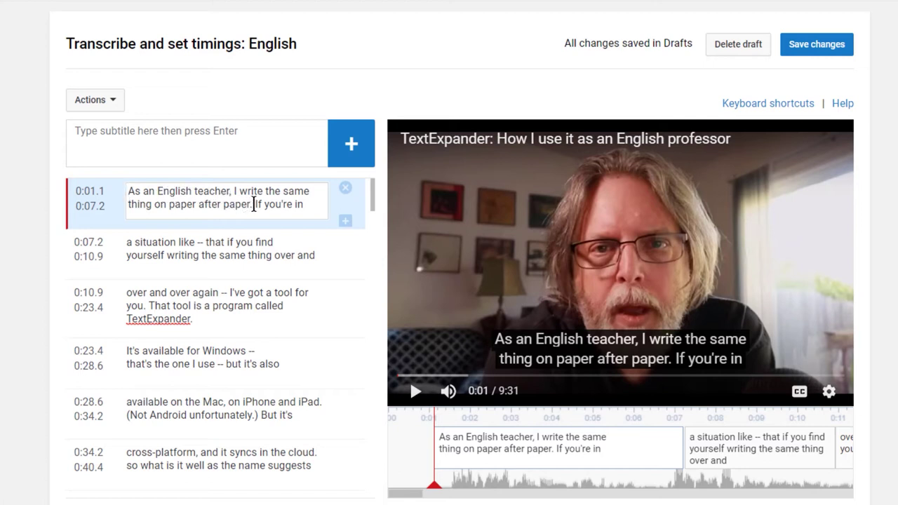
pyautogui.moveTo(253, 204); pyautogui.dragTo(130, 243)
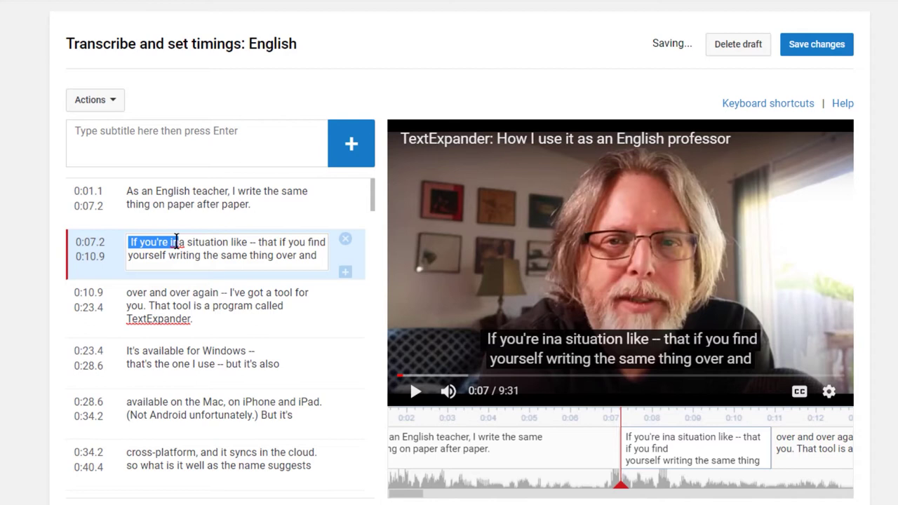
pyautogui.click(177, 242)
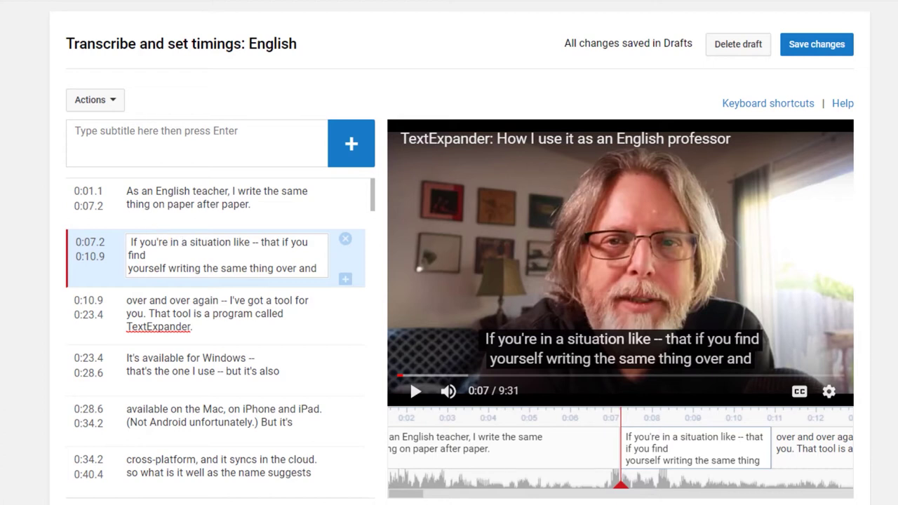
# Move the boundary between the first and second captions to about 0:06.4 and check the timing by playback
pyautogui.click(157, 212)
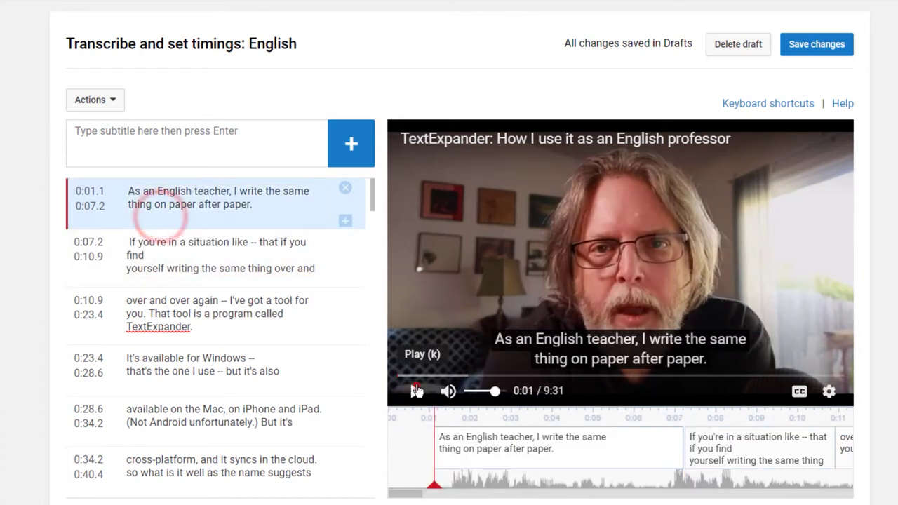
pyautogui.click(417, 391)
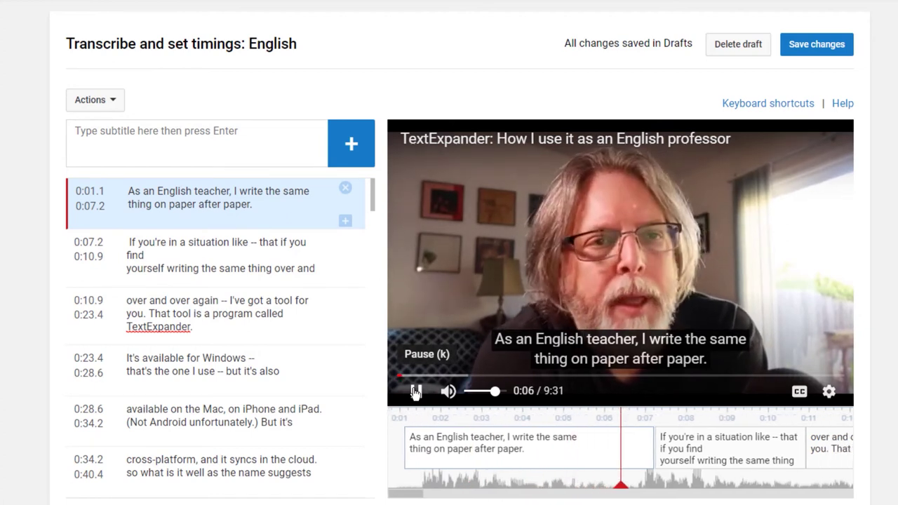
pyautogui.click(416, 391)
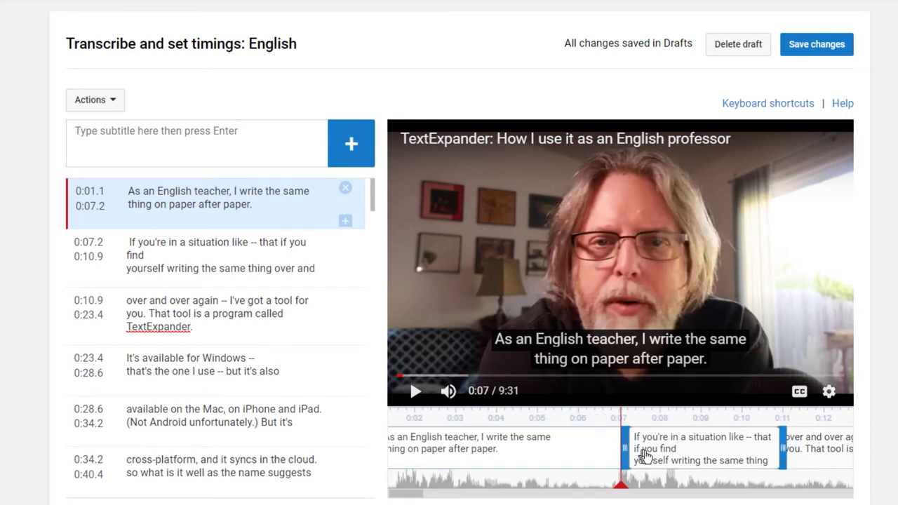
pyautogui.moveTo(625, 451); pyautogui.dragTo(590, 457)
pyautogui.moveTo(618, 493); pyautogui.dragTo(501, 486)
pyautogui.click(412, 393)
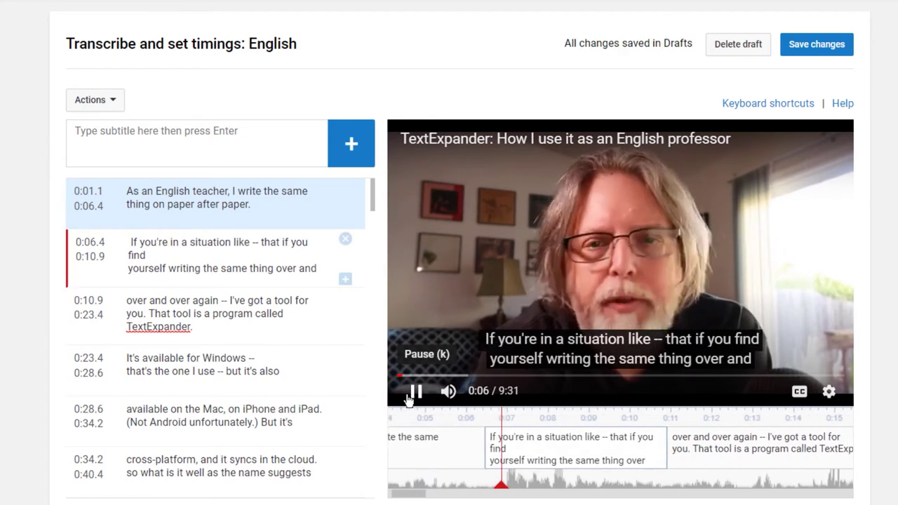
pyautogui.click(412, 393)
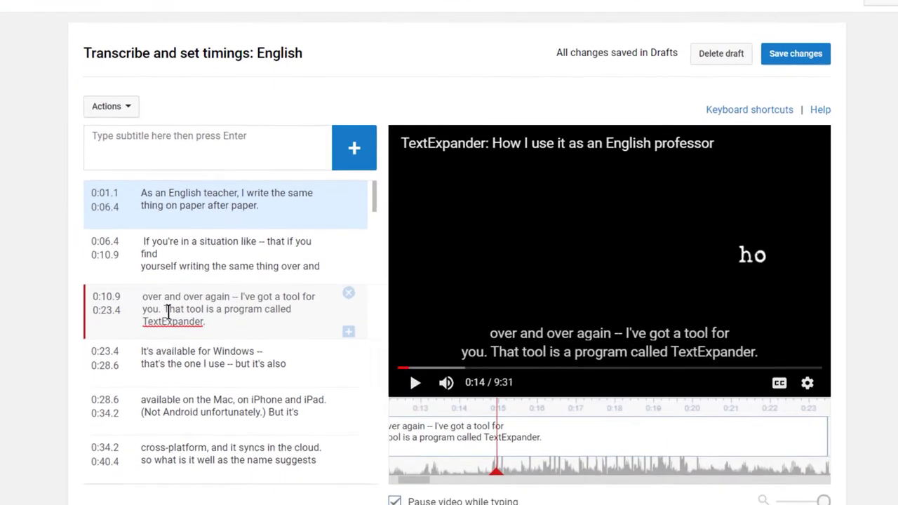
# Split the third caption before "That tool is a program called TextExpander." at 0:14.9
pyautogui.click(223, 289)
pyautogui.click(151, 314)
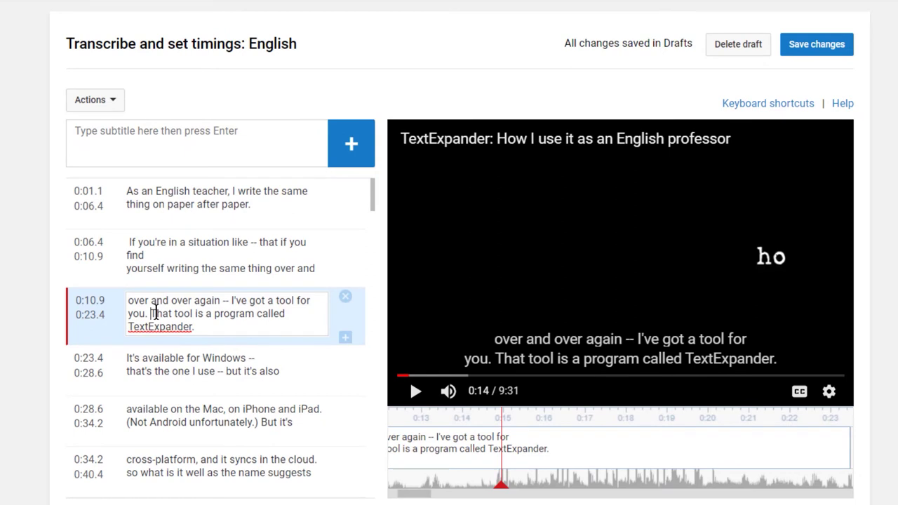
pyautogui.press('Return')
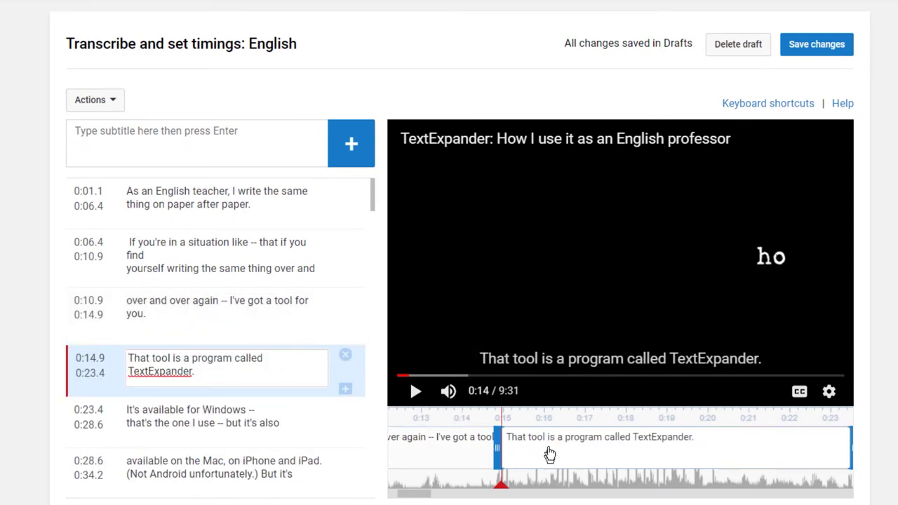
# Retime the "That tool is a program called TextExpander." caption to run from about 0:21.6 to 0:24.7, using playback to find its start
pyautogui.moveTo(497, 445); pyautogui.dragTo(714, 441)
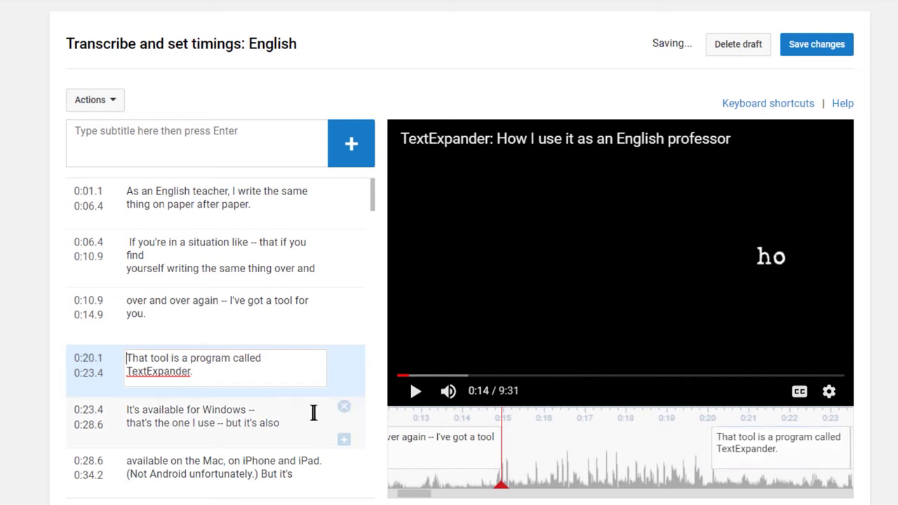
pyautogui.click(417, 393)
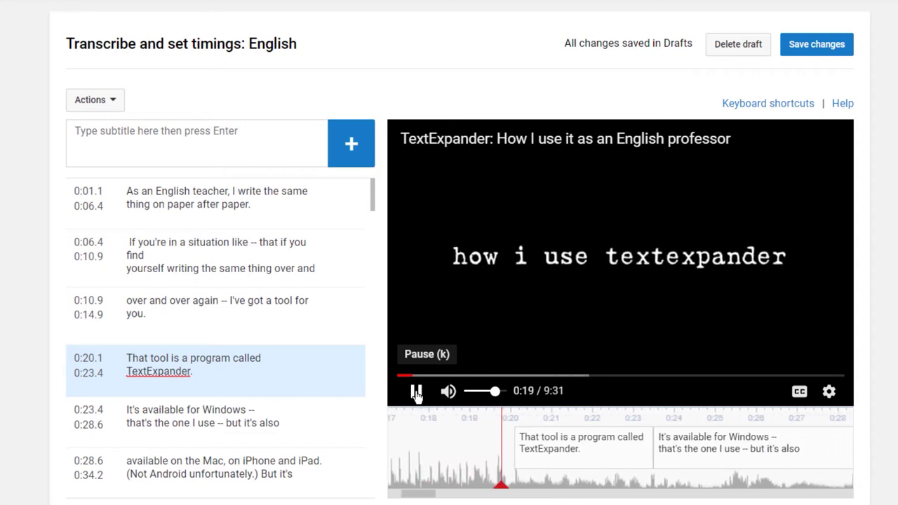
pyautogui.click(417, 393)
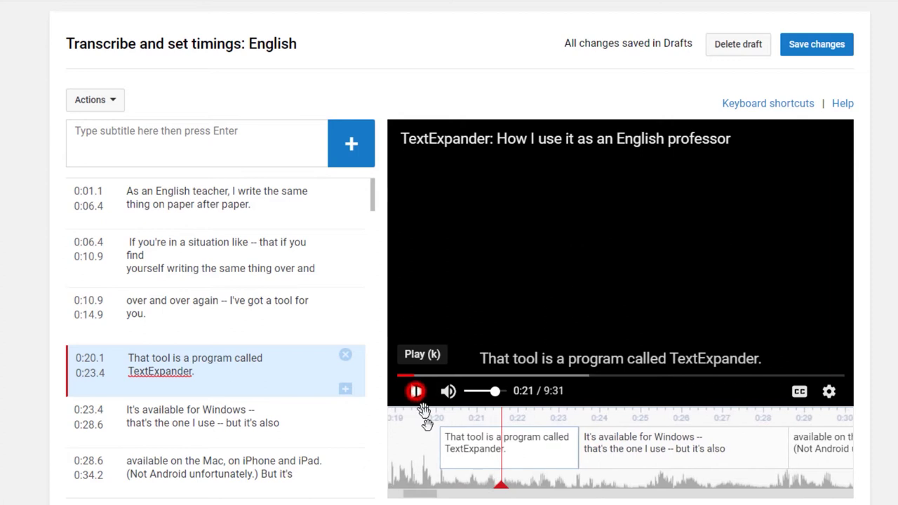
pyautogui.moveTo(439, 448); pyautogui.dragTo(501, 441)
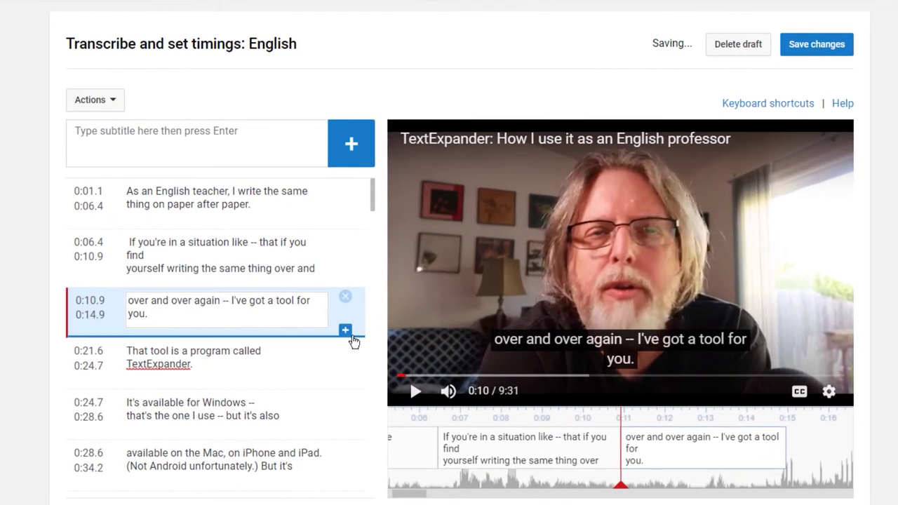
# Insert a "[typewriter sounds]" caption after the third caption and extend its end to about 0:21.3
pyautogui.click(343, 332)
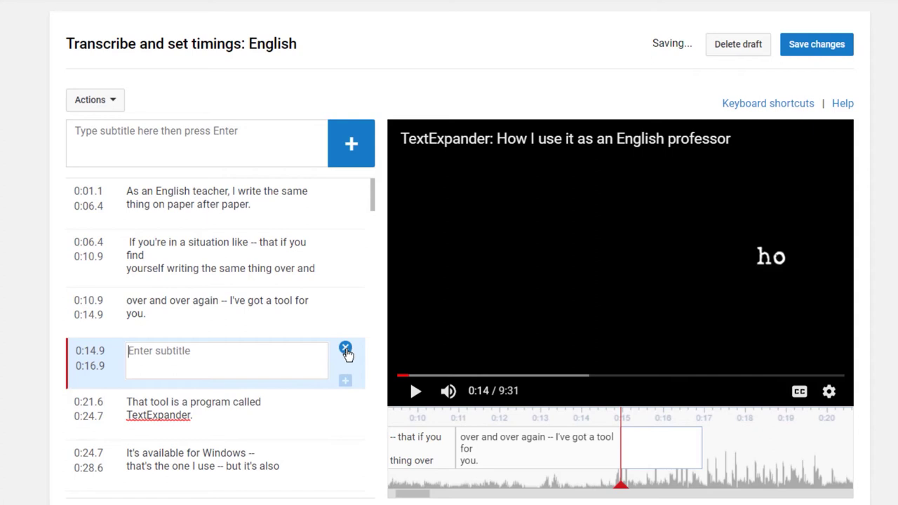
pyautogui.click(345, 349)
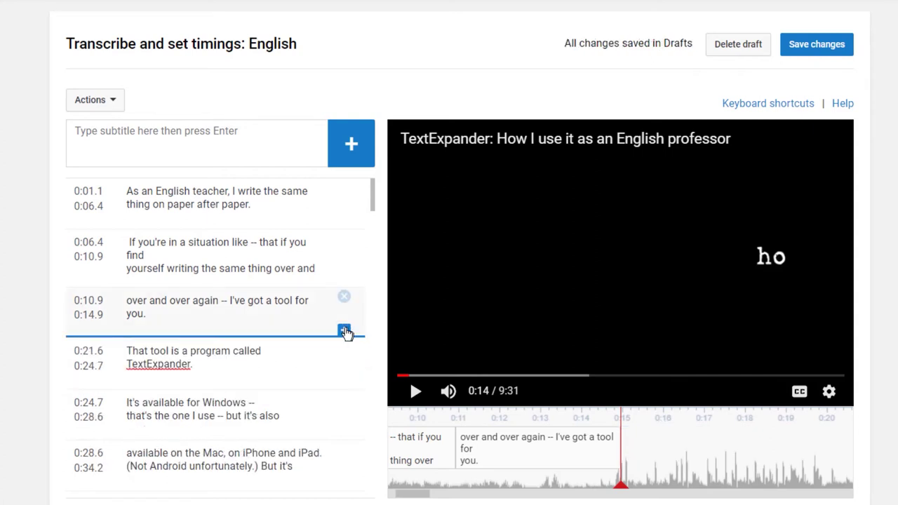
pyautogui.click(345, 330)
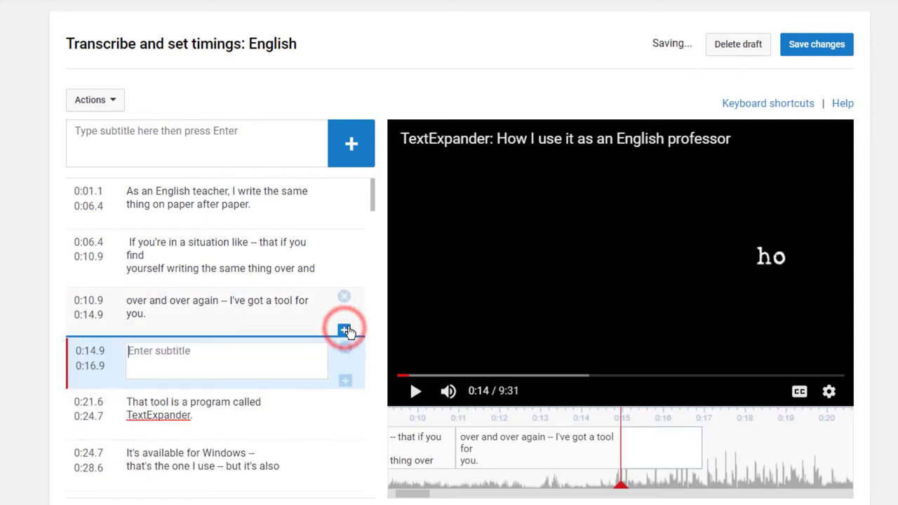
pyautogui.click(196, 357)
pyautogui.write('[typewriter s')
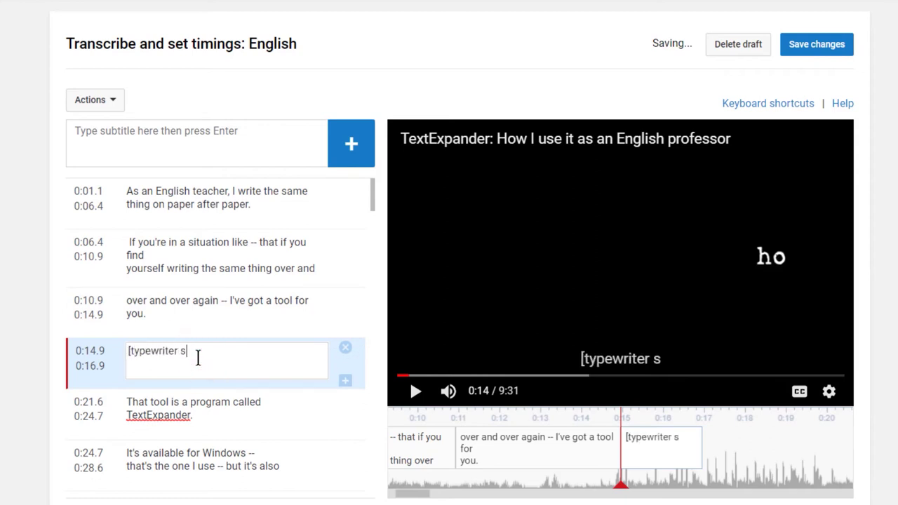
pyautogui.write('ounds]')
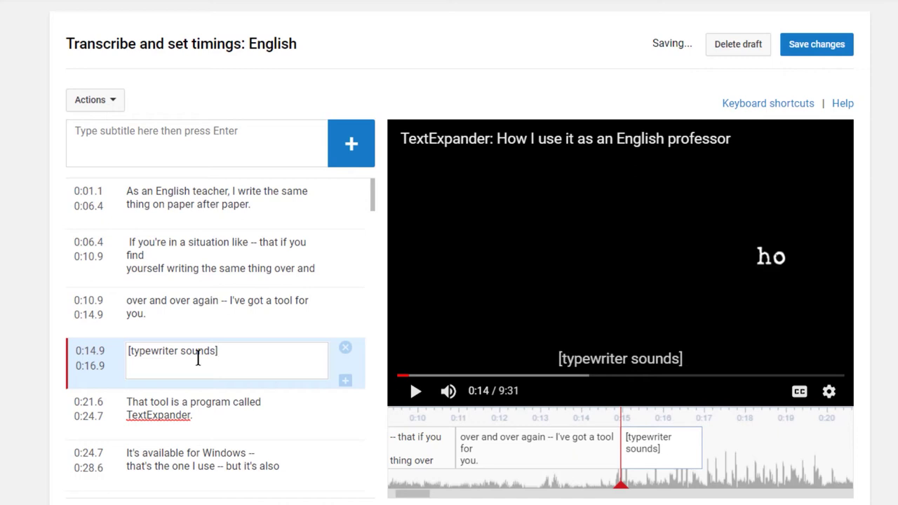
pyautogui.moveTo(401, 494); pyautogui.dragTo(409, 495)
pyautogui.moveTo(514, 446); pyautogui.dragTo(694, 447)
# Play into the third caption and remove the line break between "a tool for" and "you."
pyautogui.click(415, 392)
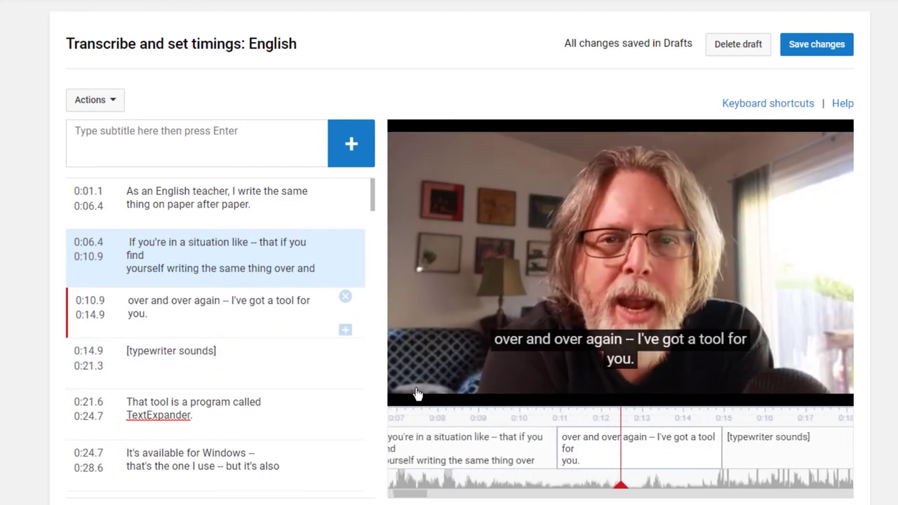
pyautogui.click(415, 391)
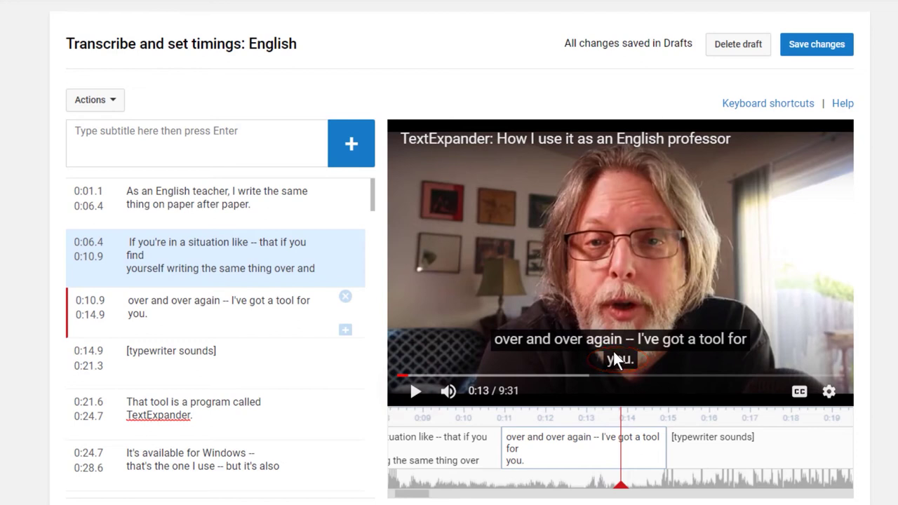
pyautogui.click(314, 302)
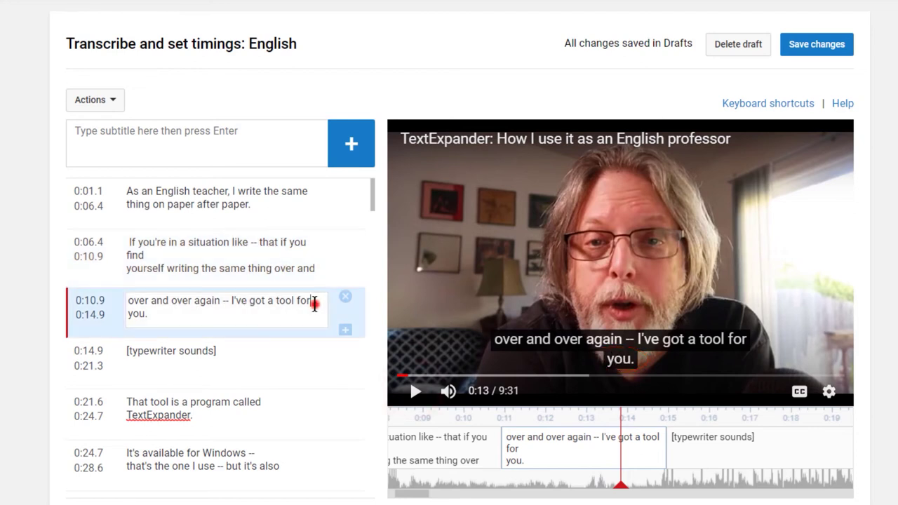
pyautogui.press('Delete')
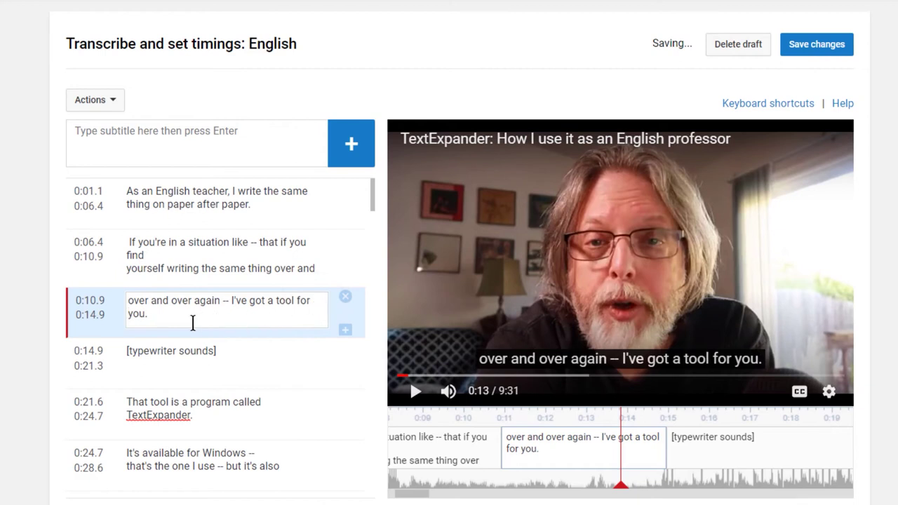
# Try a line break before "TextExpander." in the "That tool is a program called" caption, and remove it
pyautogui.click(273, 401)
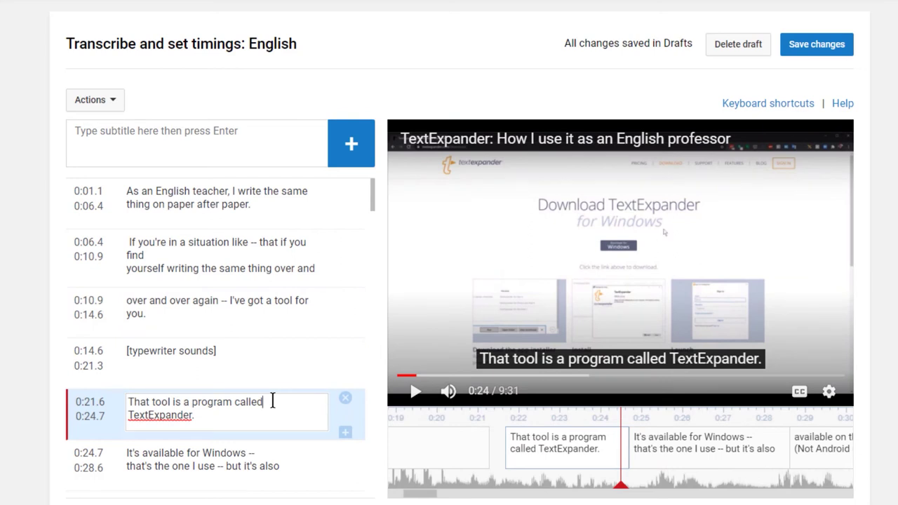
pyautogui.press('Return')
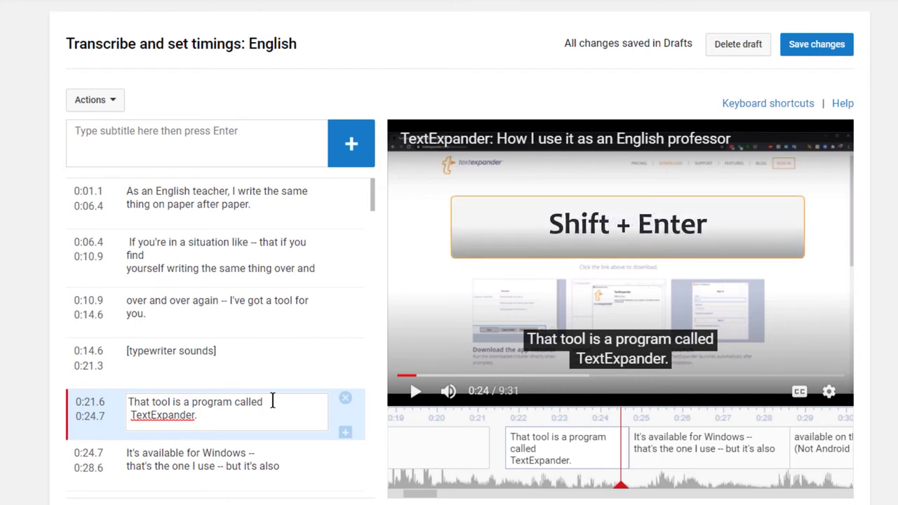
pyautogui.press('BackSpace')
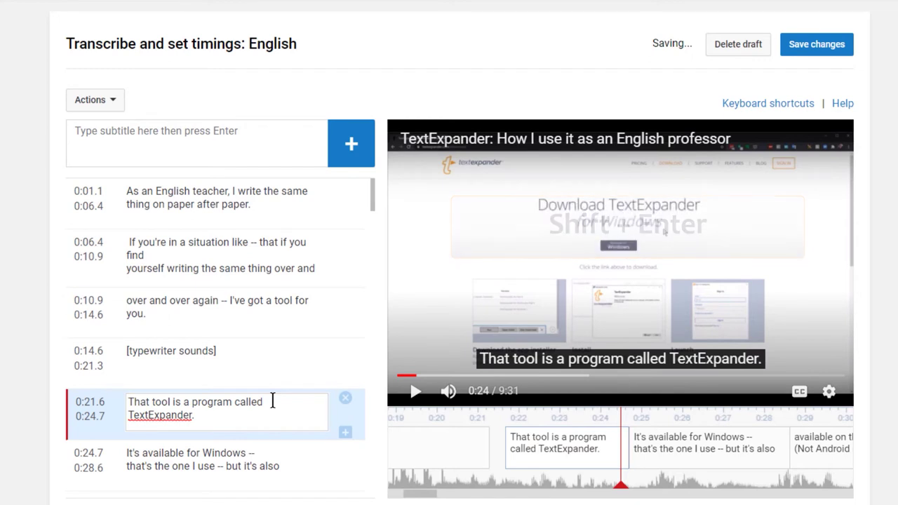
# Split "TextExpander." into its own caption, and move the word back after "That tool is a program called" before deleting it
pyautogui.press('Return')
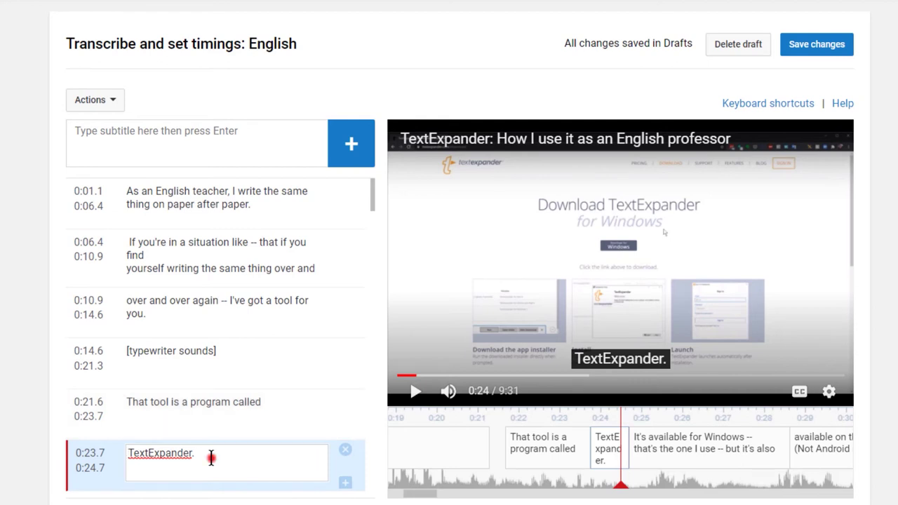
pyautogui.moveTo(208, 457); pyautogui.dragTo(281, 415)
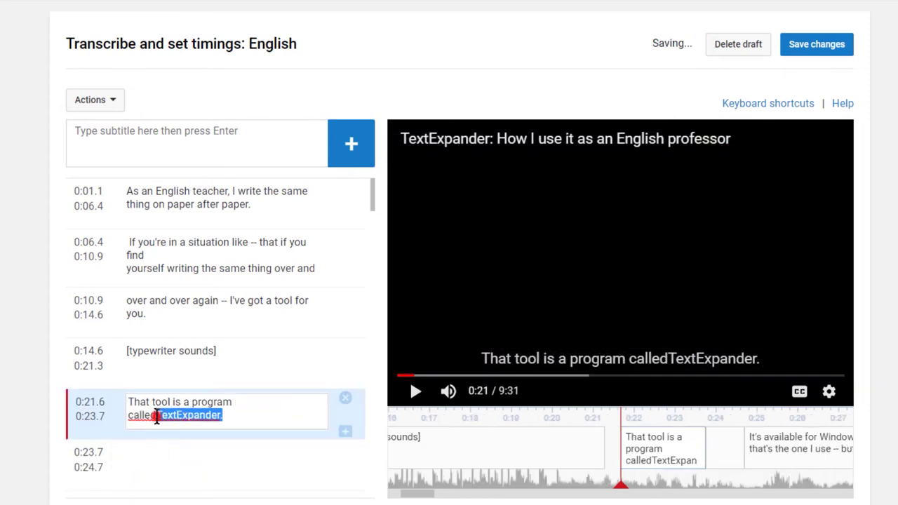
pyautogui.press('Delete')
# Delete the empty caption after "That tool is a program called" and extend that caption's end to about 0:24.6
pyautogui.scroll(-1, 341, 437)
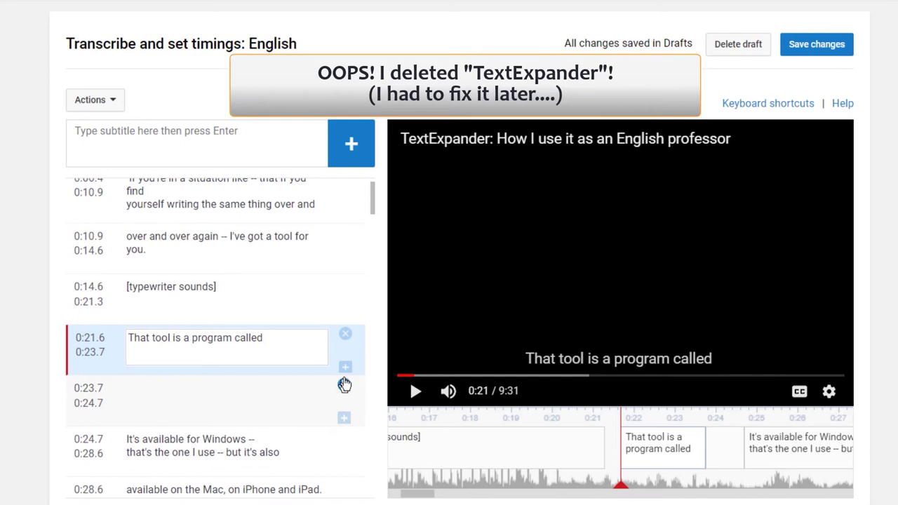
pyautogui.click(344, 384)
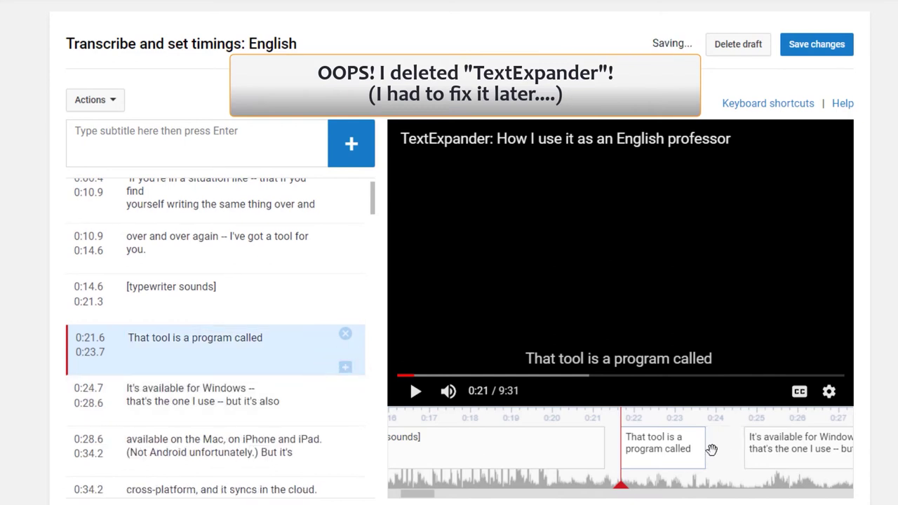
pyautogui.moveTo(703, 452)
pyautogui.moveTo(704, 452); pyautogui.dragTo(740, 446)
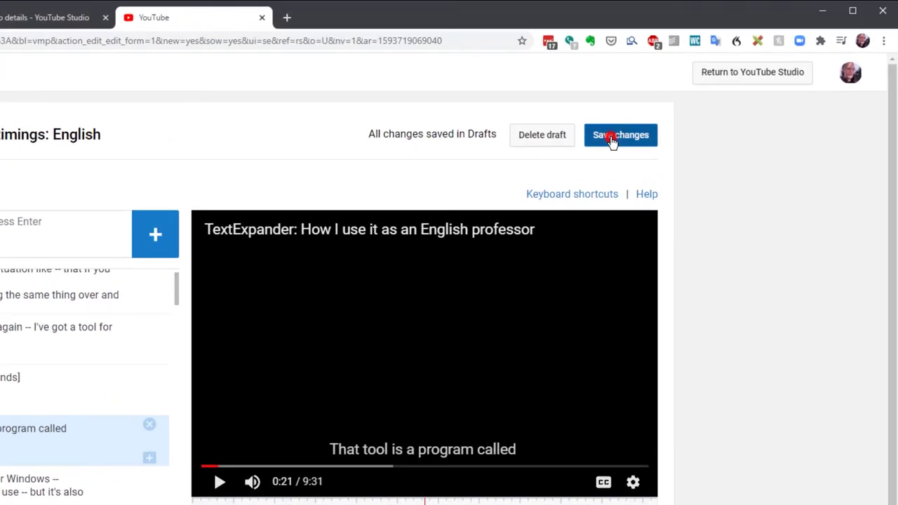
# Publish the edited captions over the existing English subtitles, and set the video language to English without making it the default
pyautogui.click(674, 111)
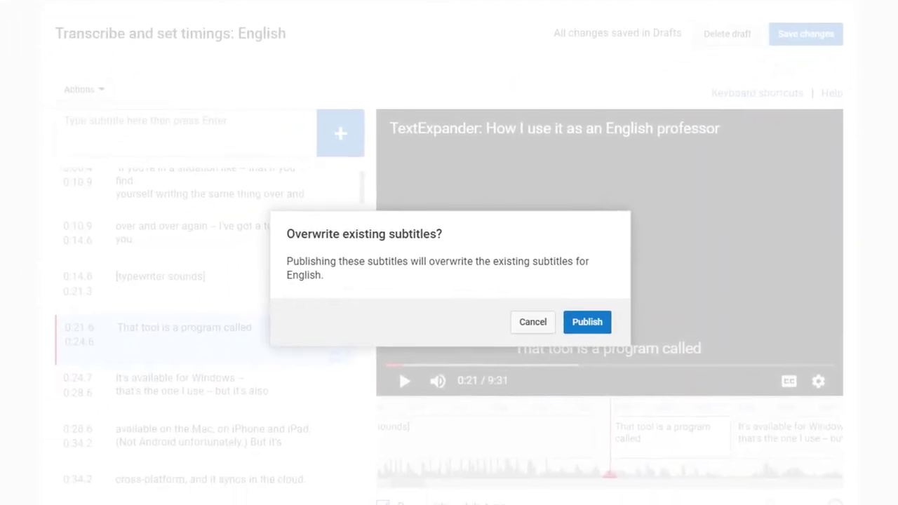
pyautogui.click(587, 324)
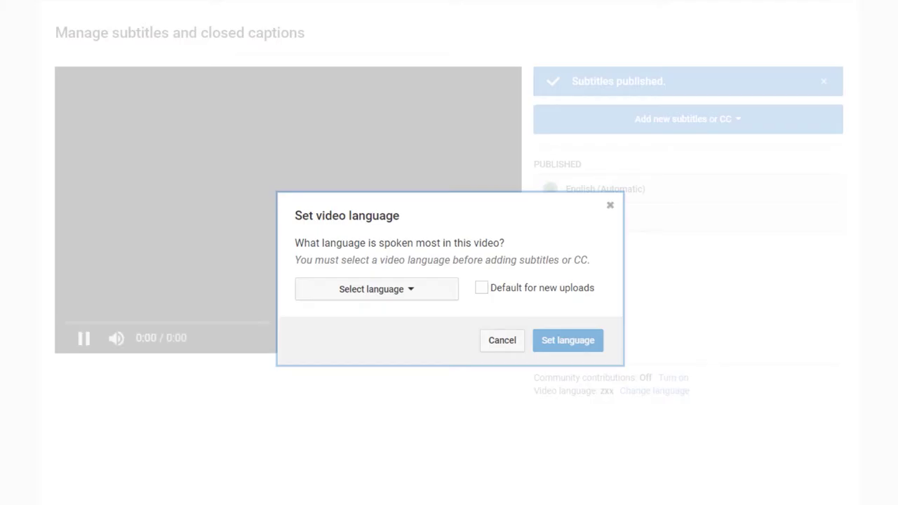
pyautogui.click(416, 291)
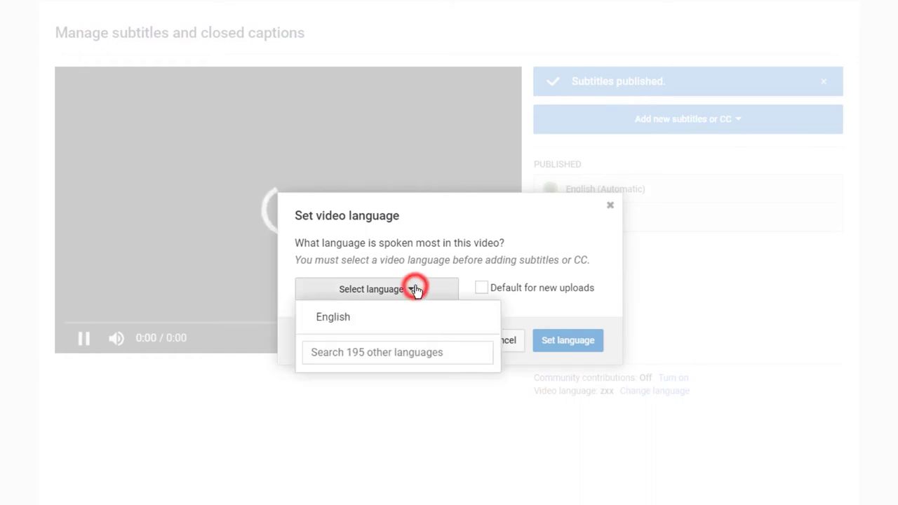
pyautogui.click(359, 317)
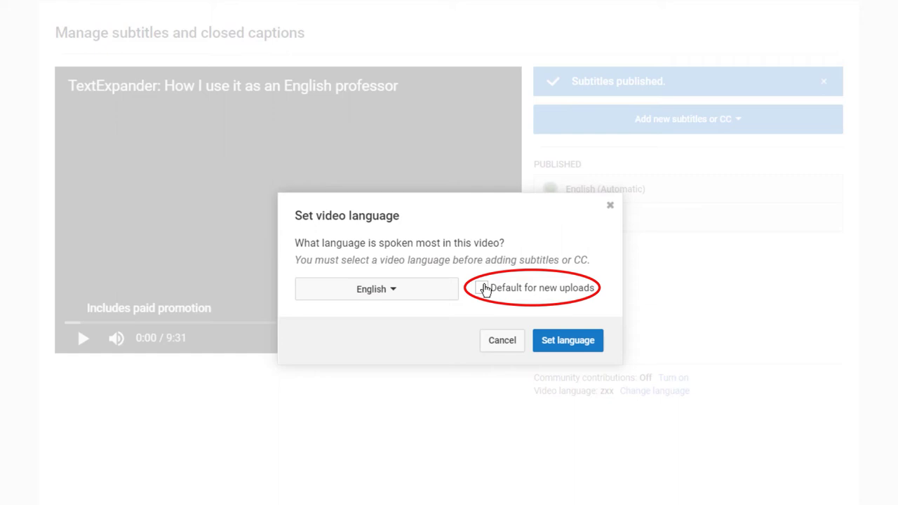
pyautogui.click(564, 342)
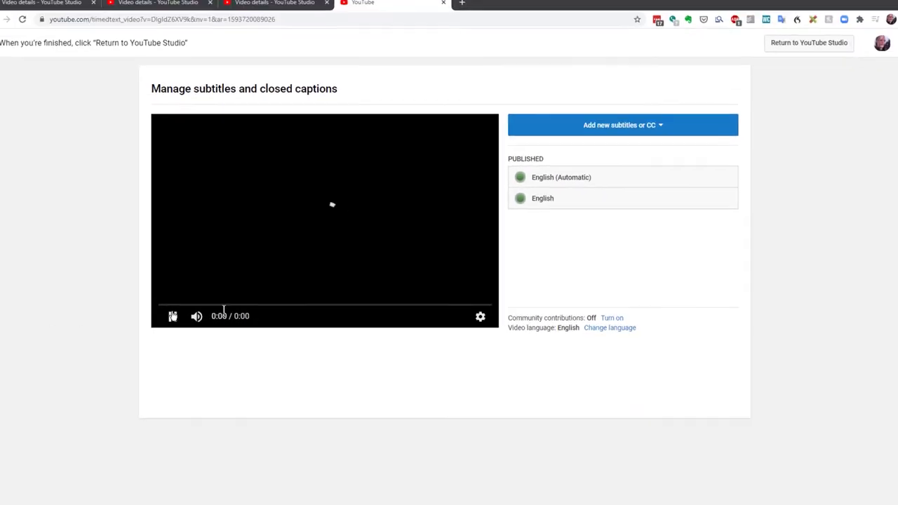
pyautogui.click(298, 203)
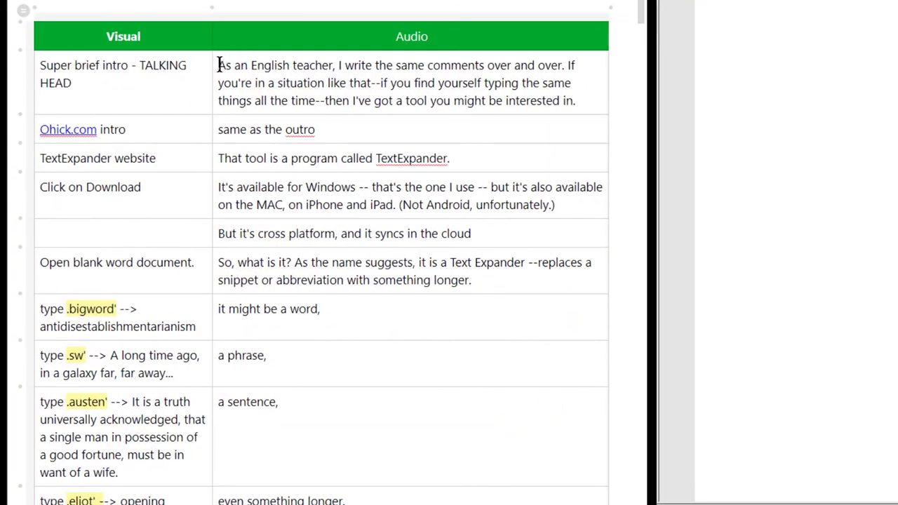
# Copy the Audio column of the script table, down to the closing line, and paste it into the blank Notepad++ document
pyautogui.scroll(-3, 213, 176)
pyautogui.scroll(-20, 296, 232)
pyautogui.moveTo(249, 133); pyautogui.dragTo(414, 164)
pyautogui.scroll(-20, 330, 312)
pyautogui.rightClick(415, 81)
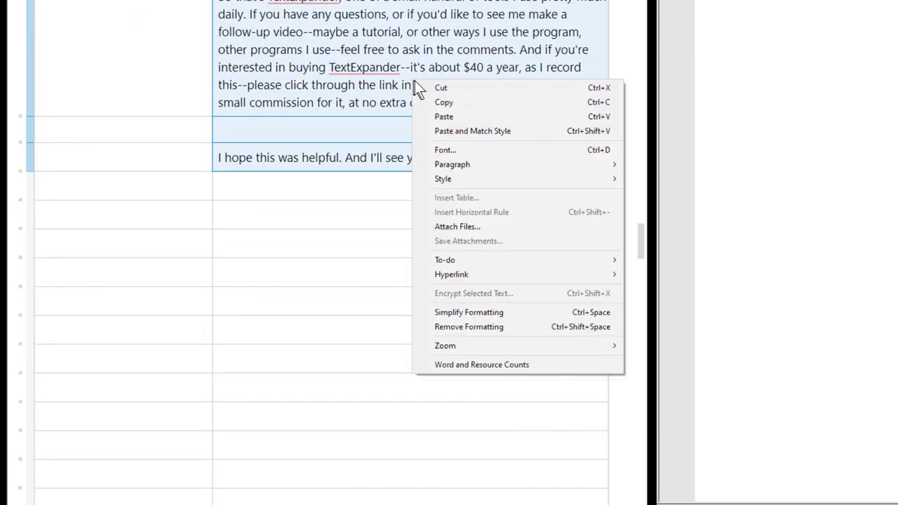
pyautogui.click(439, 103)
pyautogui.rightClick(736, 86)
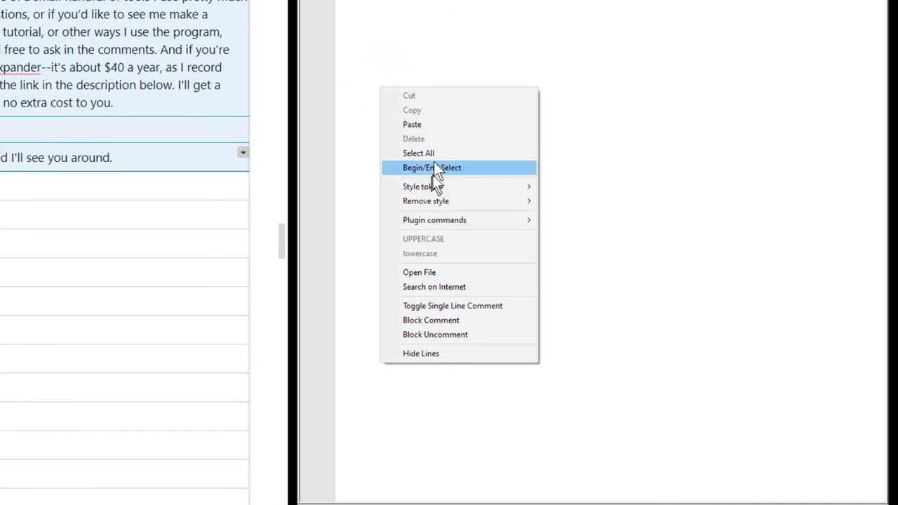
pyautogui.click(438, 124)
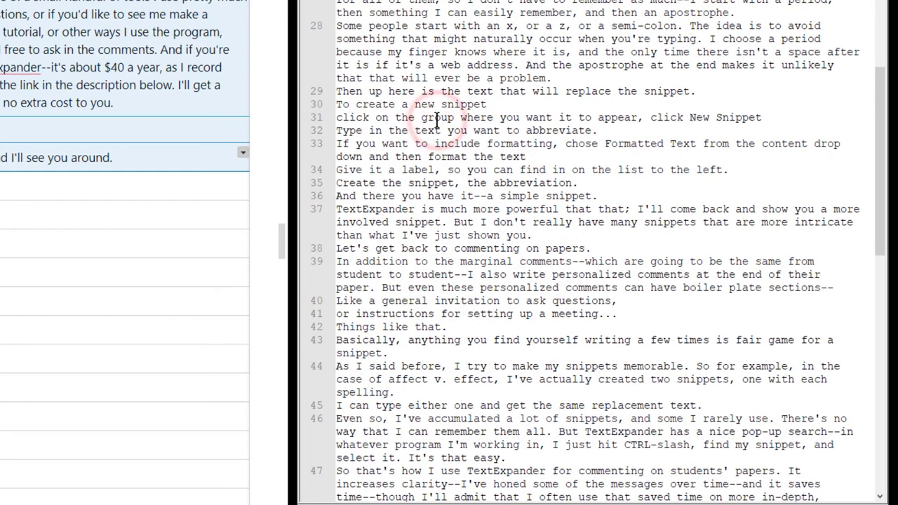
# Join "To create a new snippet" with the following line using a comma, and end the sentence with a period after "New Snippet"
pyautogui.click(516, 104)
pyautogui.write(',')
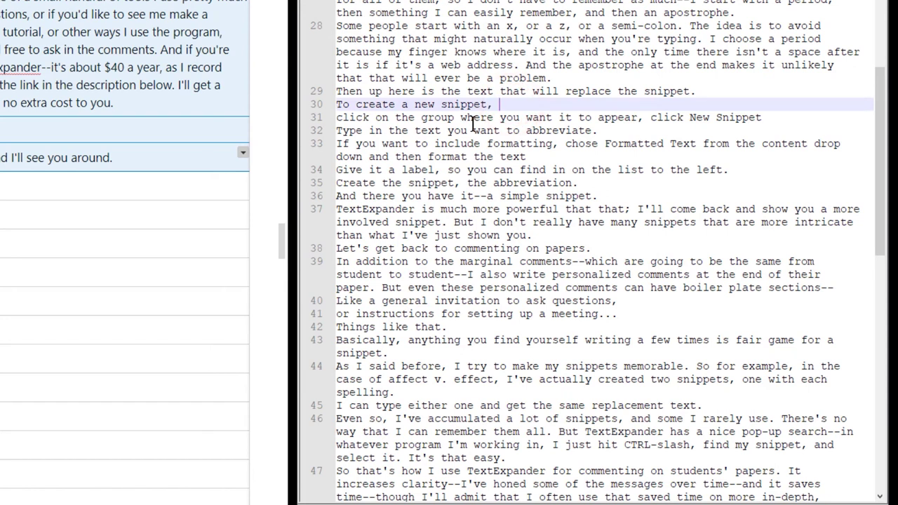
pyautogui.press('Delete')
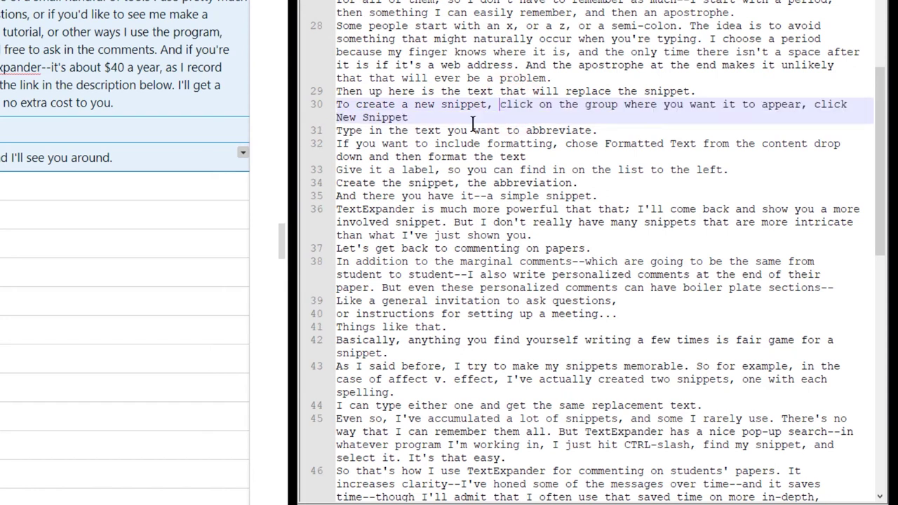
pyautogui.click(473, 123)
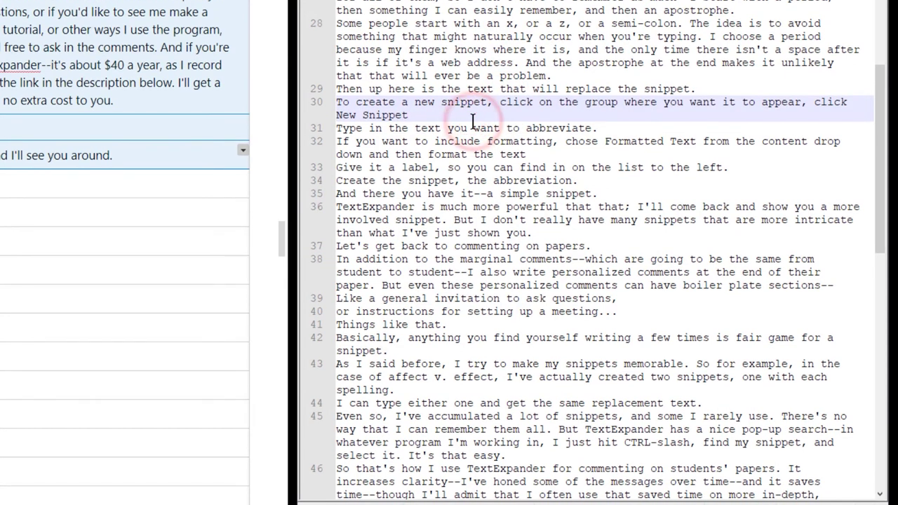
pyautogui.write('.')
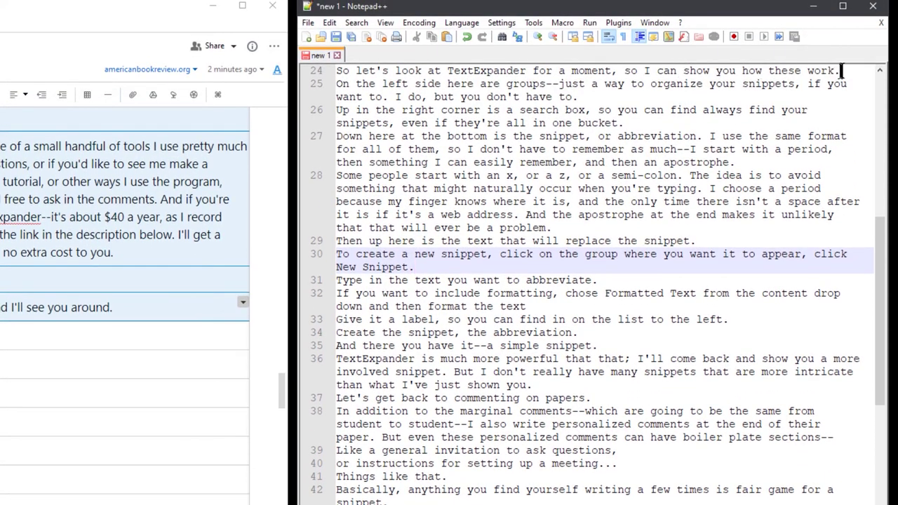
# Put "I do, but you don't have to." on its own line and add blank lines after "how these work.", "have to." and "one bucket."
pyautogui.click(842, 70)
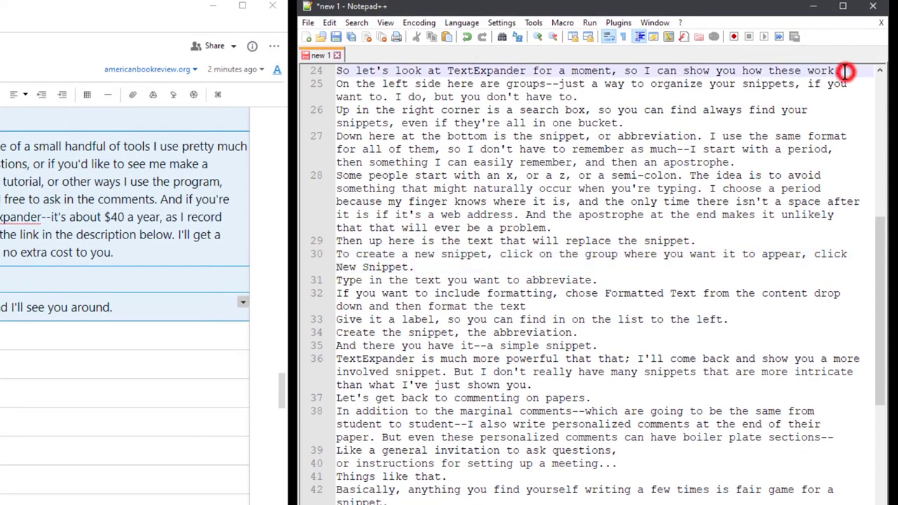
pyautogui.press('Return')
pyautogui.click(595, 110)
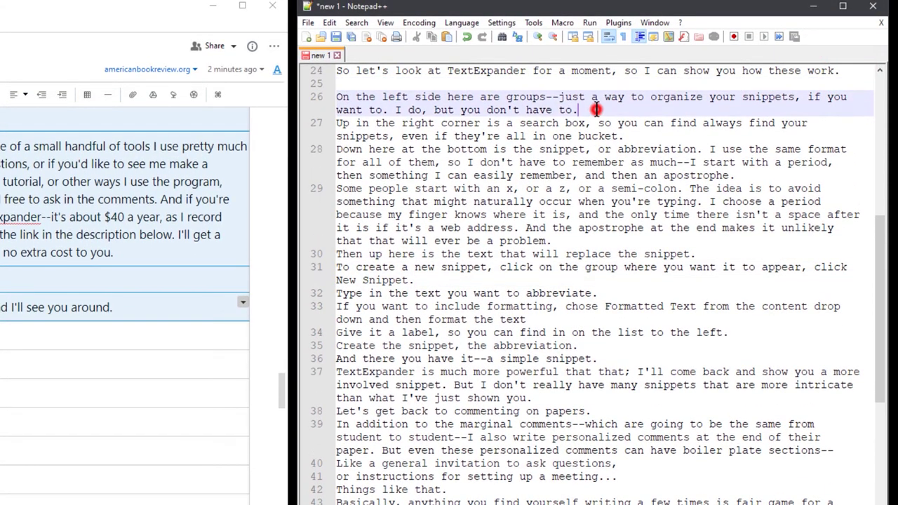
pyautogui.click(392, 108)
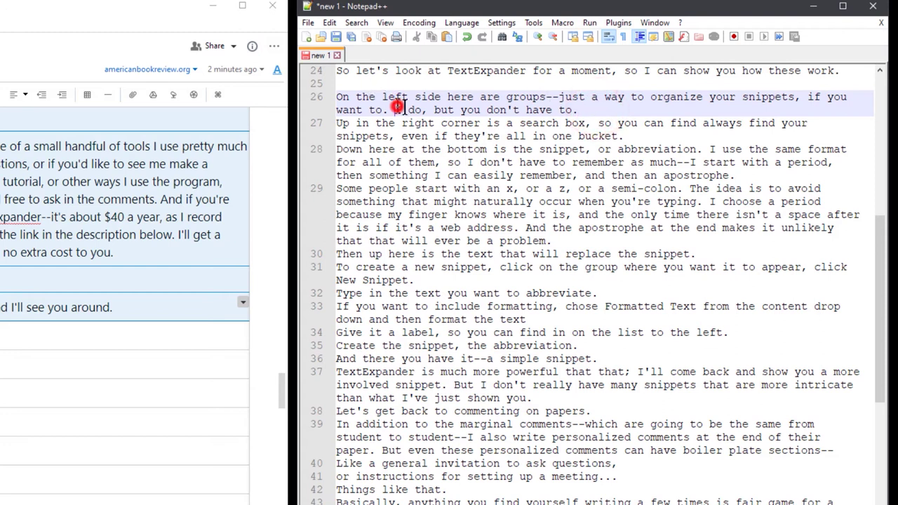
pyautogui.press('Return')
pyautogui.click(520, 124)
pyautogui.press('Return')
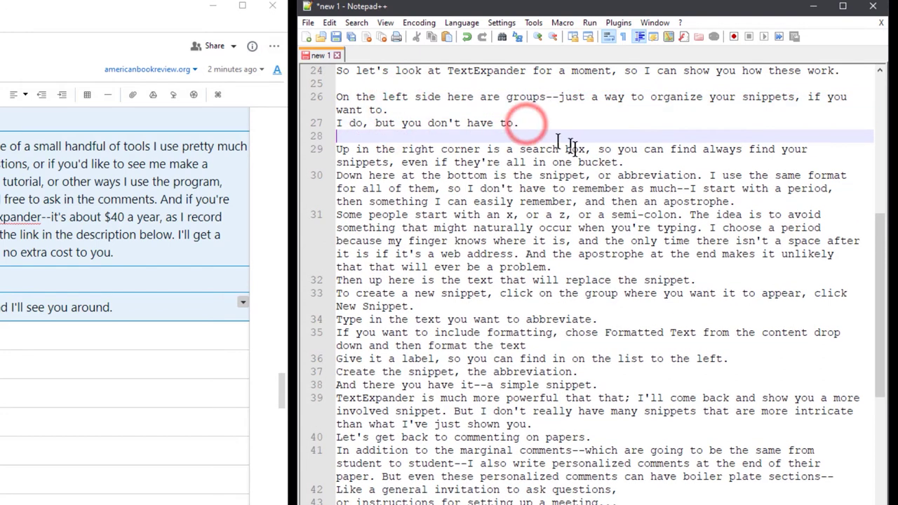
pyautogui.click(630, 161)
pyautogui.press('Return')
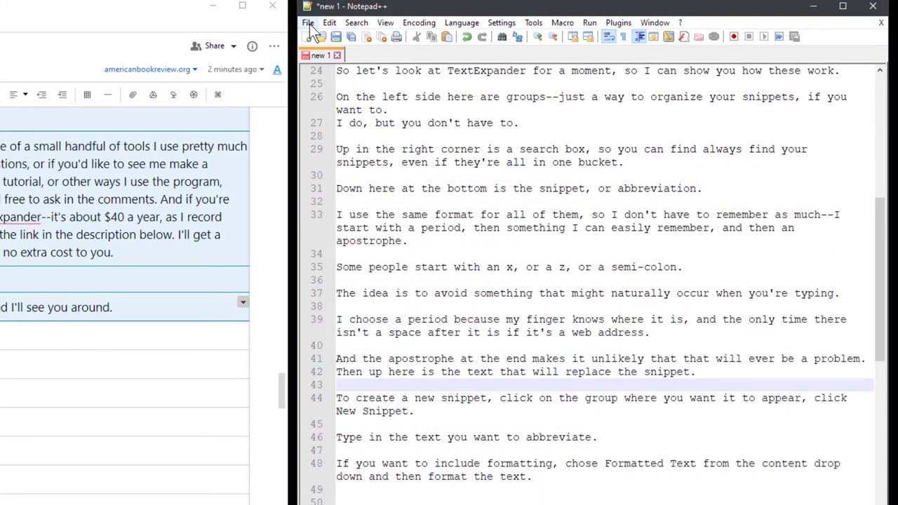
# Save the script as a normal text file named "Script Textexpander" in the 2020_0630_GrassValley_CA_textexpander folder
pyautogui.click(309, 23)
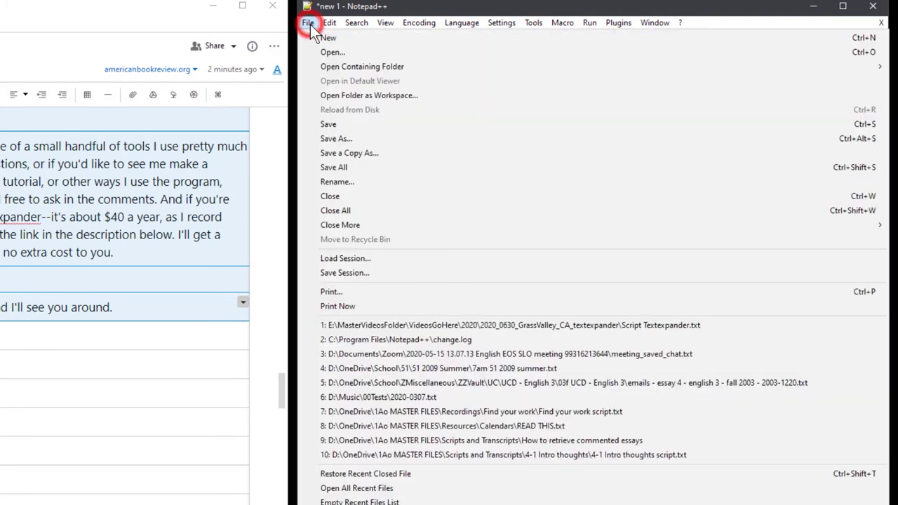
pyautogui.click(325, 125)
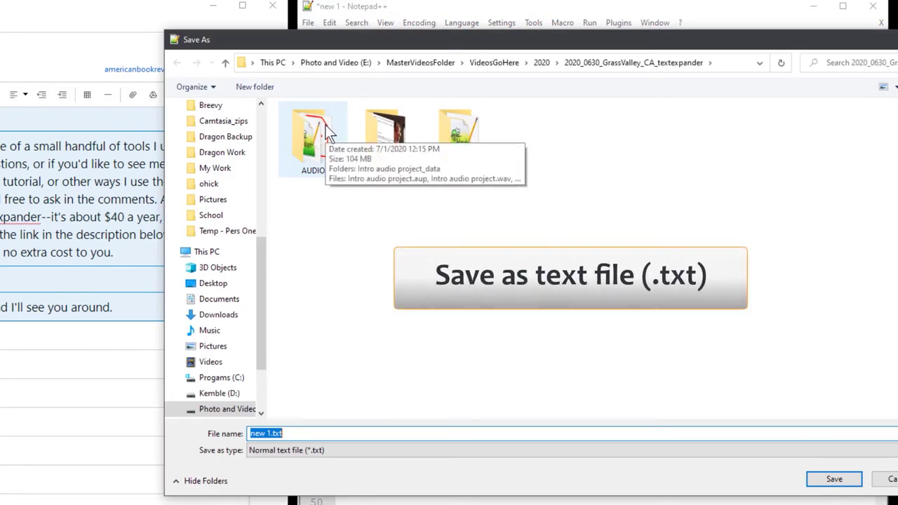
pyautogui.write('Script Textexpander')
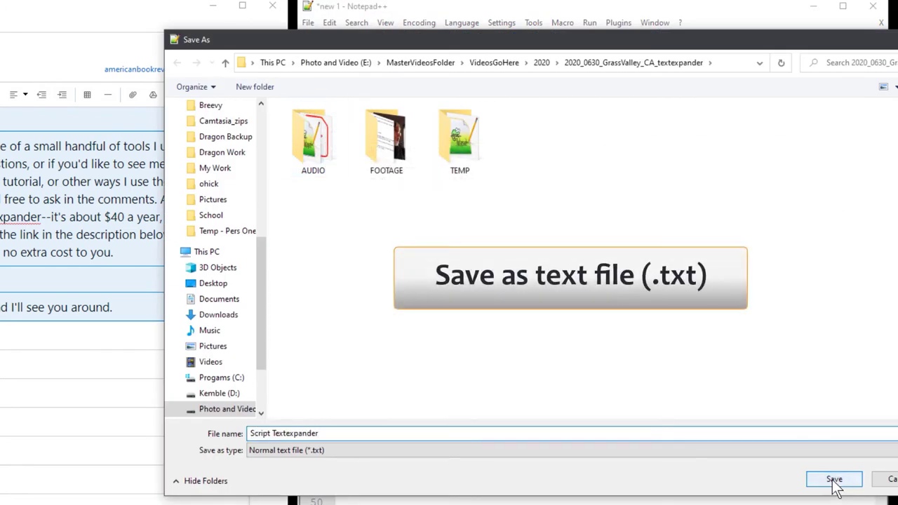
pyautogui.click(834, 481)
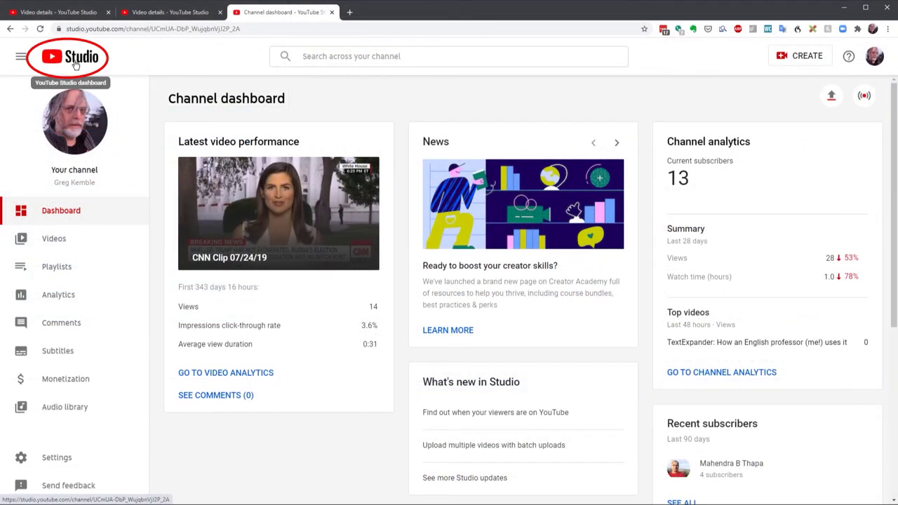
# In YouTube Studio, open the additional detail options of the private TextExpander video uploaded on Jul 2, 2020
pyautogui.click(63, 240)
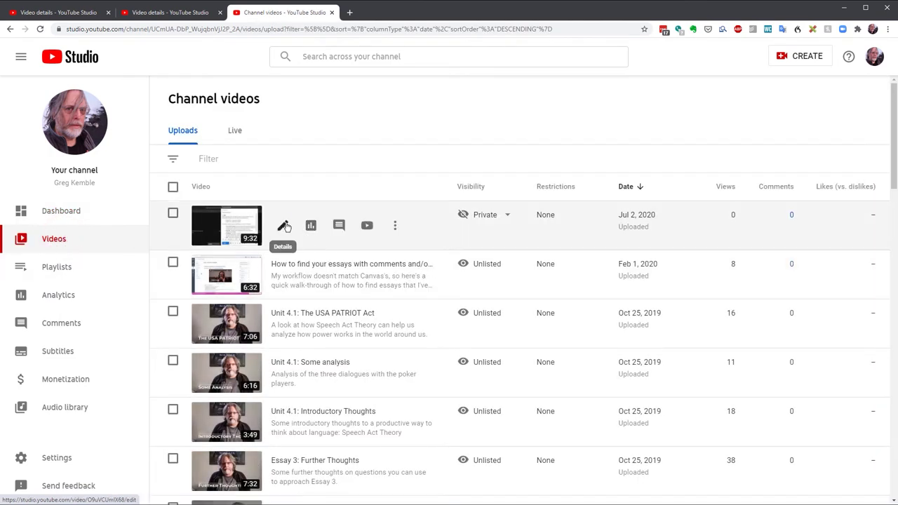
pyautogui.click(285, 224)
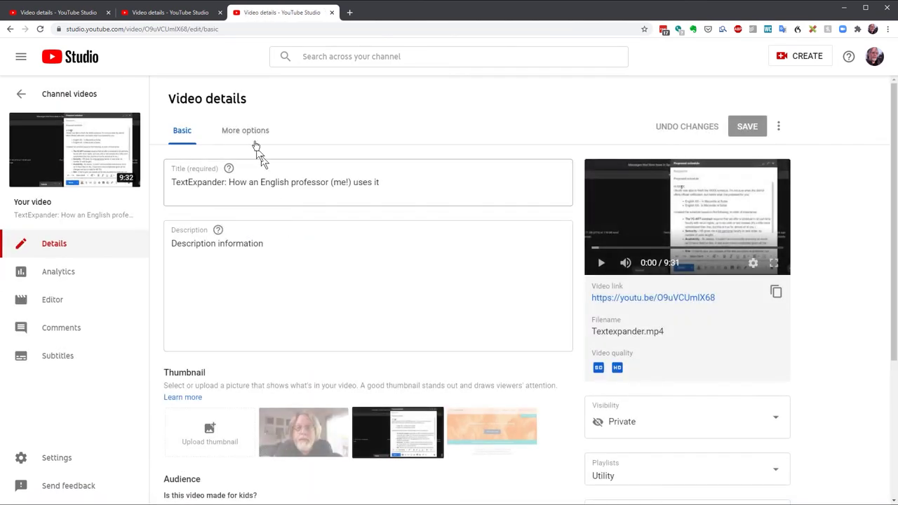
pyautogui.click(251, 131)
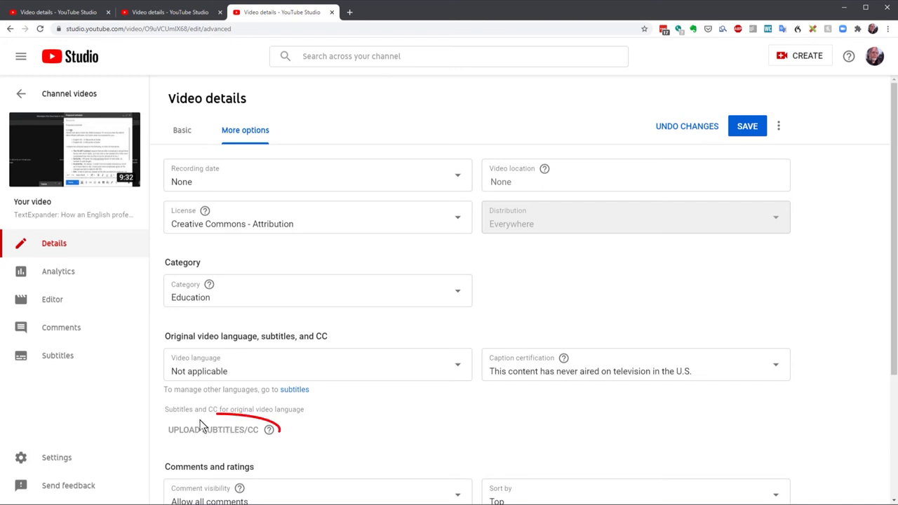
# Set the video's original language to English
pyautogui.click(456, 365)
pyautogui.scroll(-9, 309, 196)
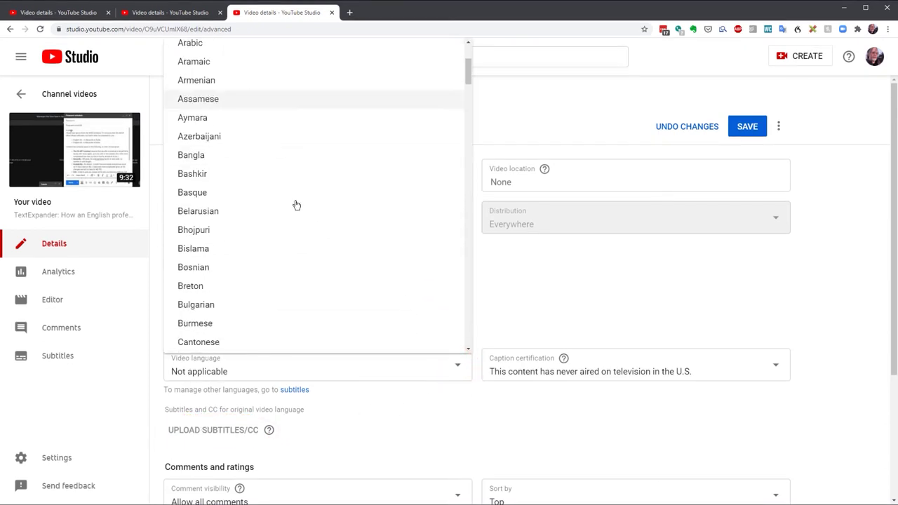
pyautogui.scroll(-1, 295, 205)
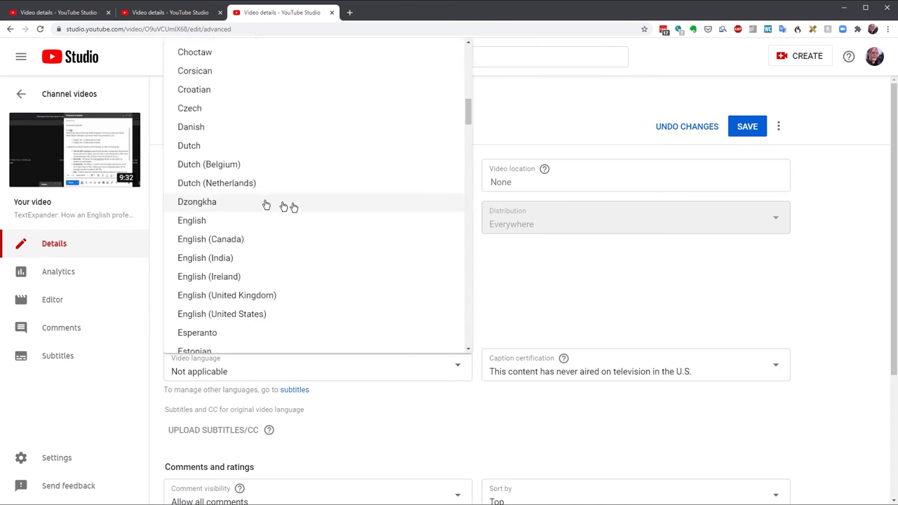
pyautogui.click(200, 223)
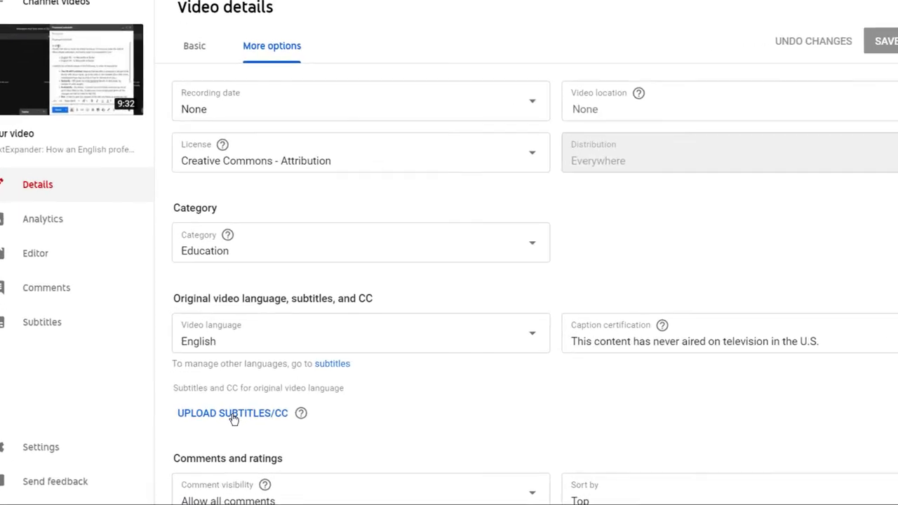
# Upload "Script Textexpander.txt" as a subtitle file without timing, and save the video details
pyautogui.click(249, 405)
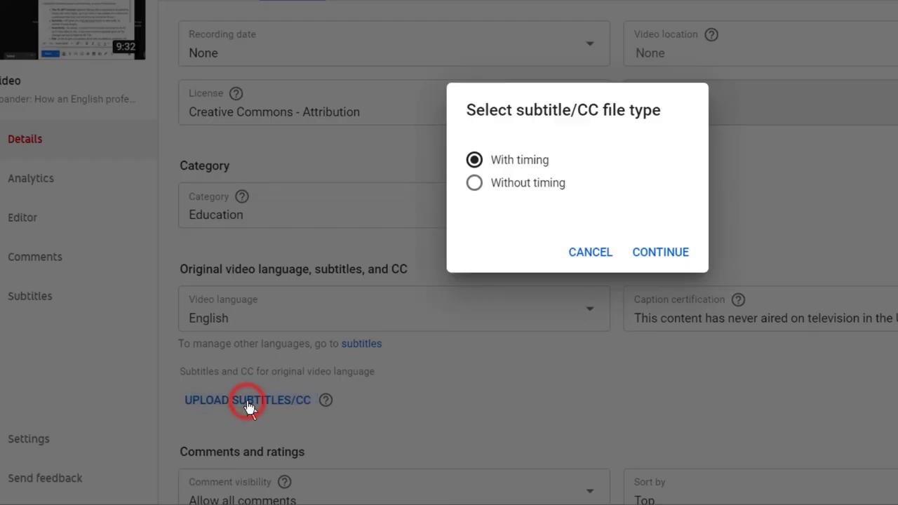
pyautogui.click(474, 183)
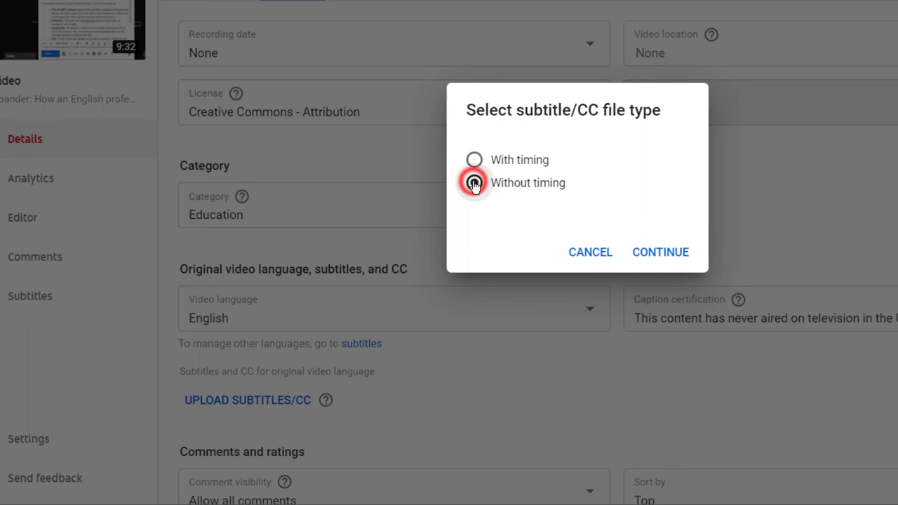
pyautogui.click(653, 258)
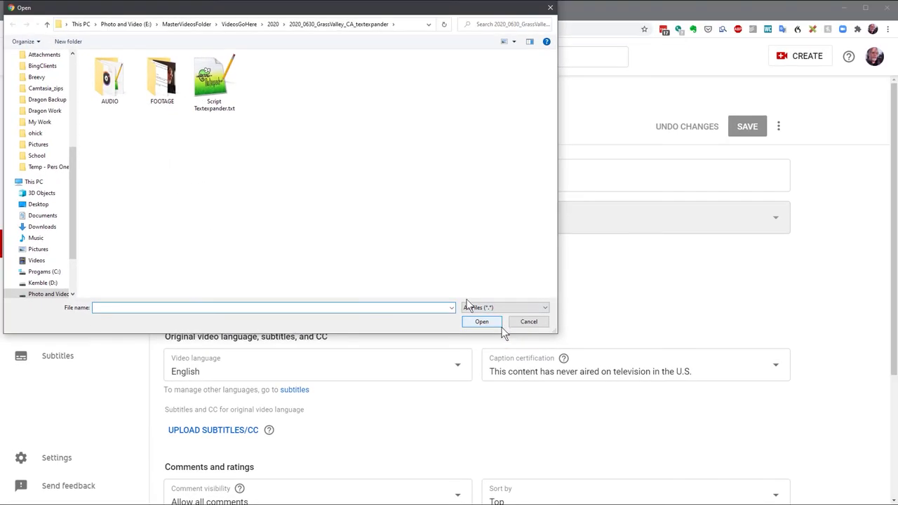
pyautogui.click(215, 86)
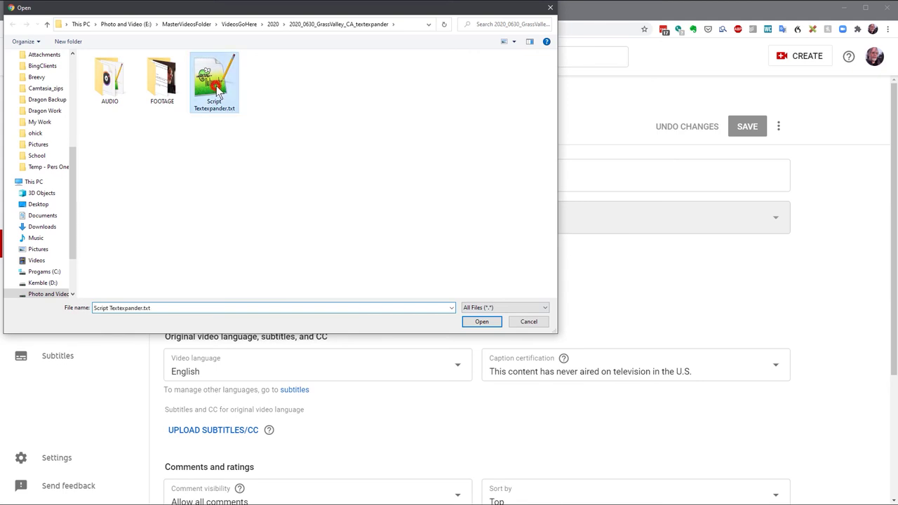
pyautogui.click(481, 321)
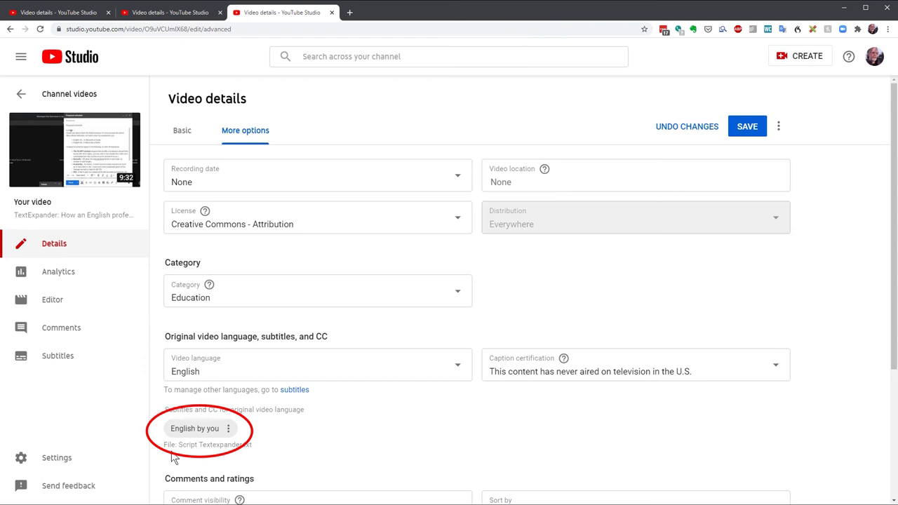
pyautogui.click(745, 127)
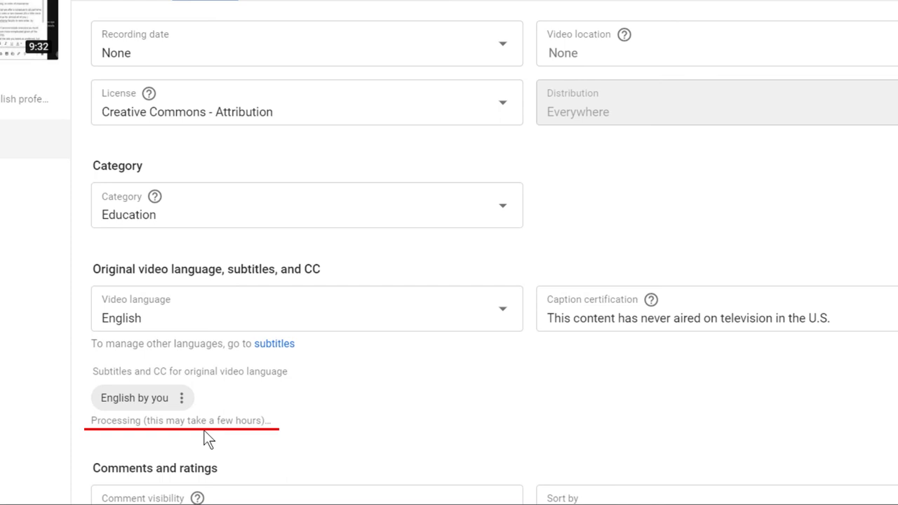
# Open the uploaded subtitles for editing on Classic Studio, view the published English track, and play the video to check its timing
pyautogui.click(182, 398)
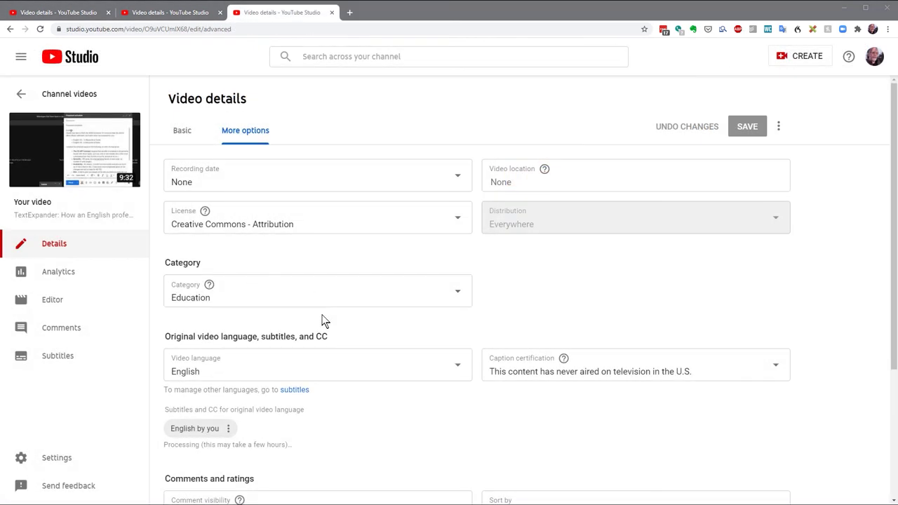
pyautogui.click(230, 430)
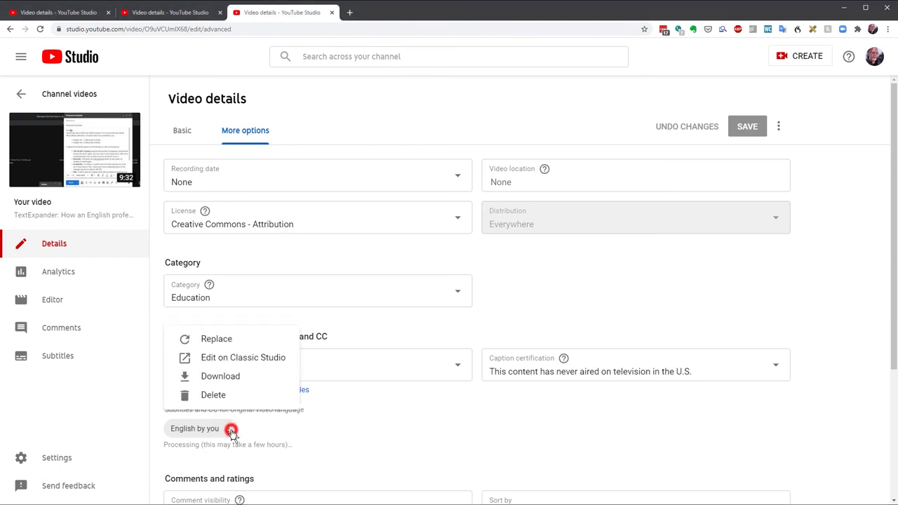
pyautogui.click(236, 359)
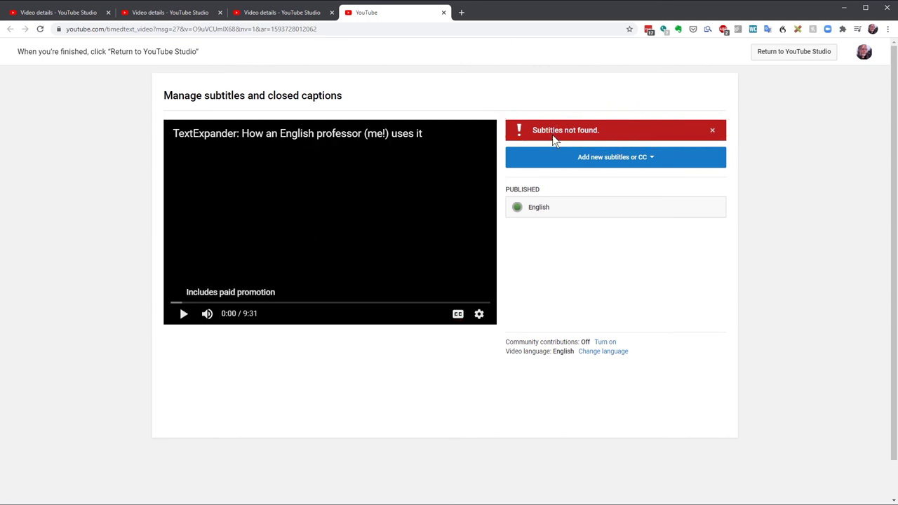
pyautogui.click(538, 212)
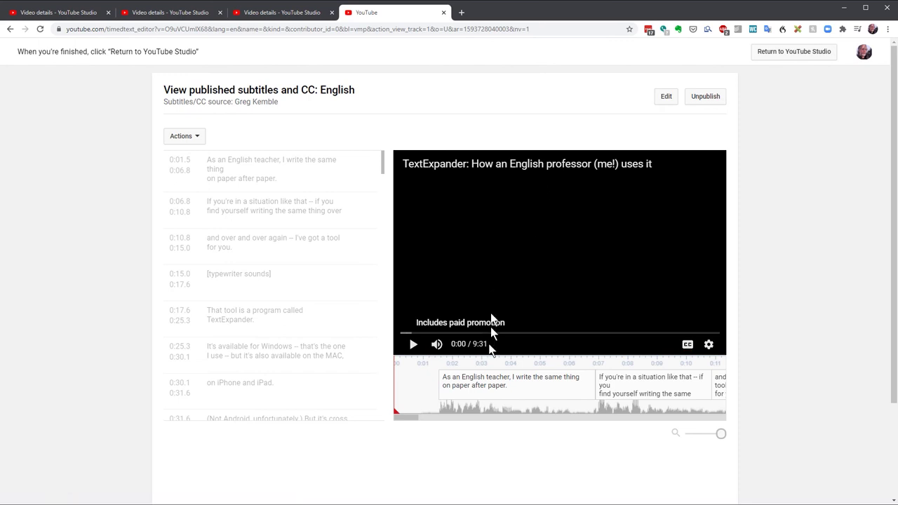
pyautogui.click(413, 345)
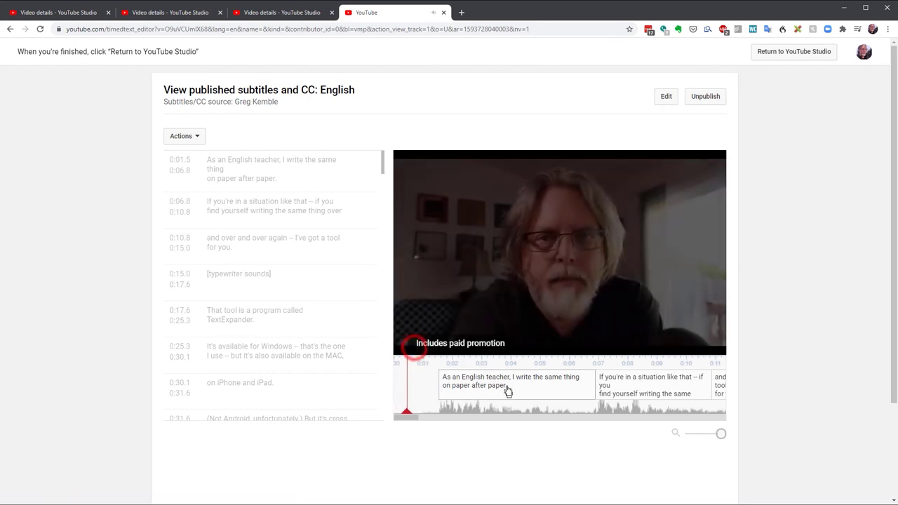